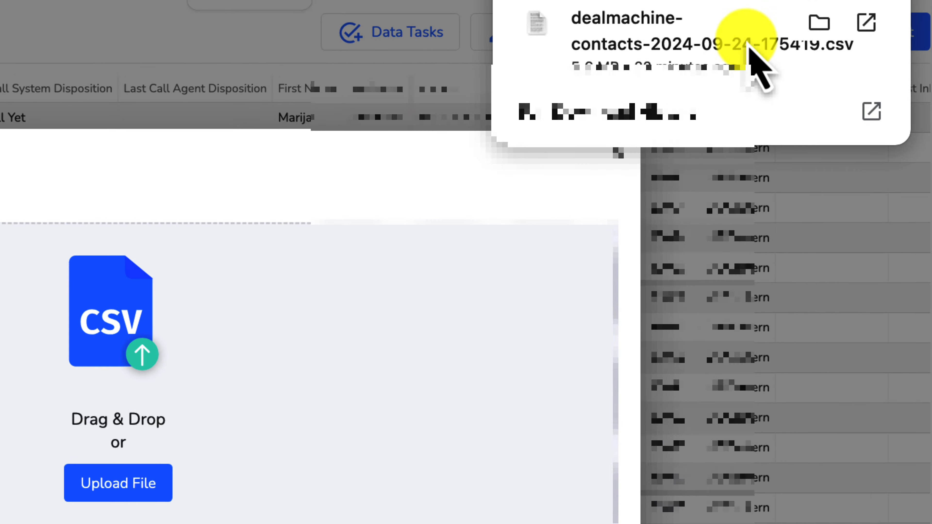
Step: Drop the DealMachine contacts CSV onto the upload zone to load its field mapping
left_click_drag(751, 50, 143, 326)
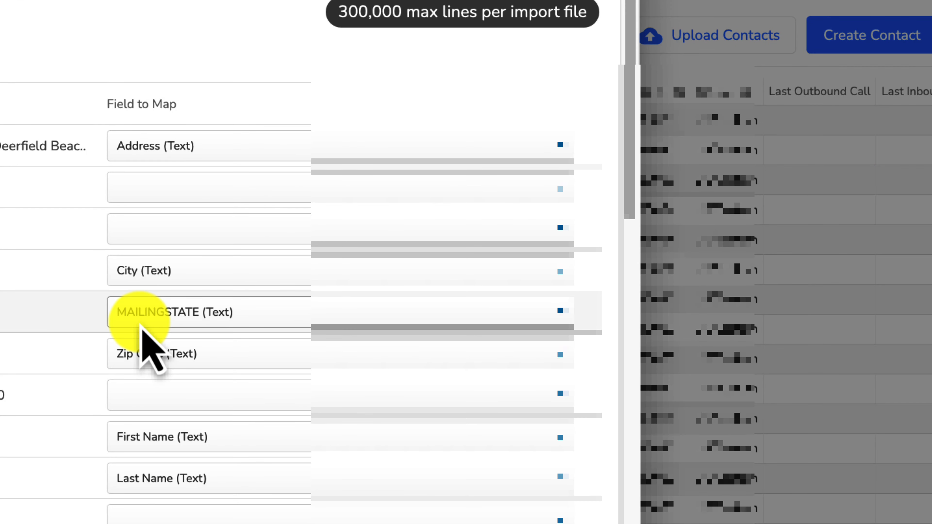
scroll(149, 181, "down", 1)
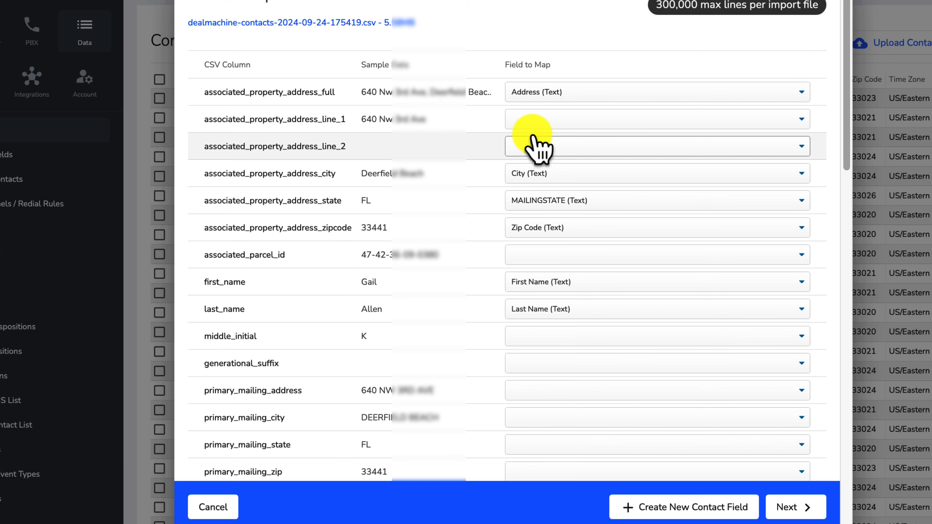
Step: Clear the full-address column's mapping and map address_line_1 to Address
left_click(526, 92)
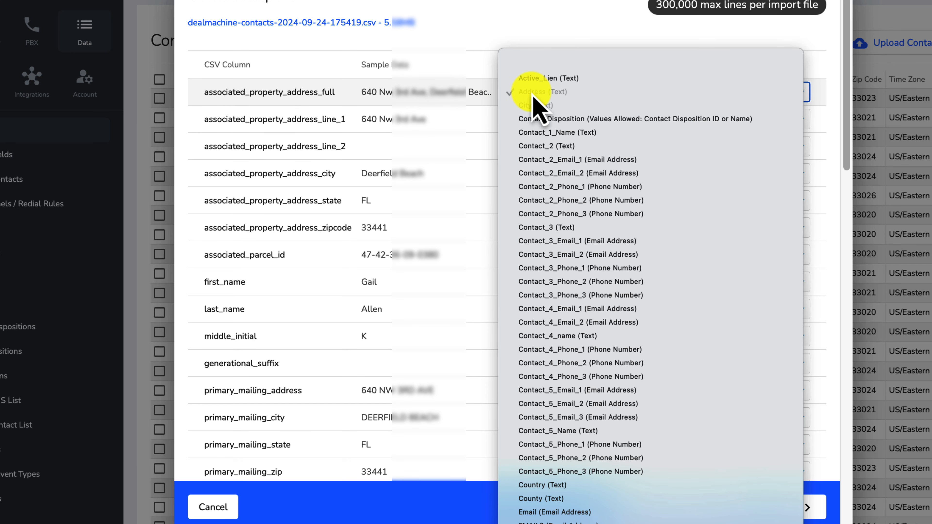
left_click(565, 66)
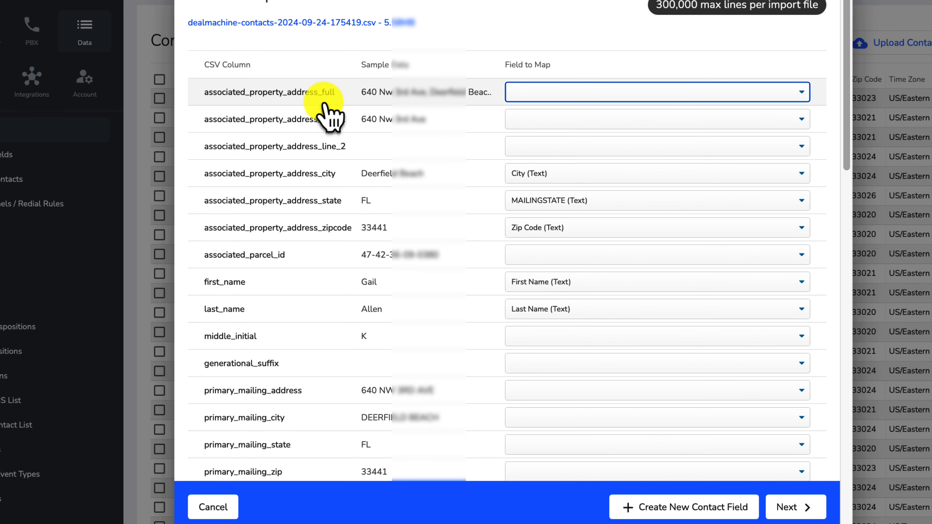
left_click(542, 123)
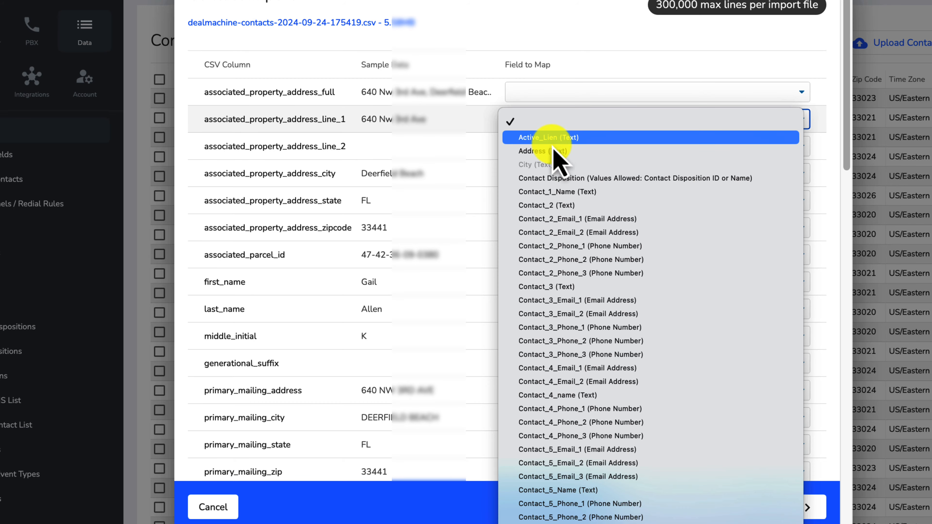
left_click(539, 152)
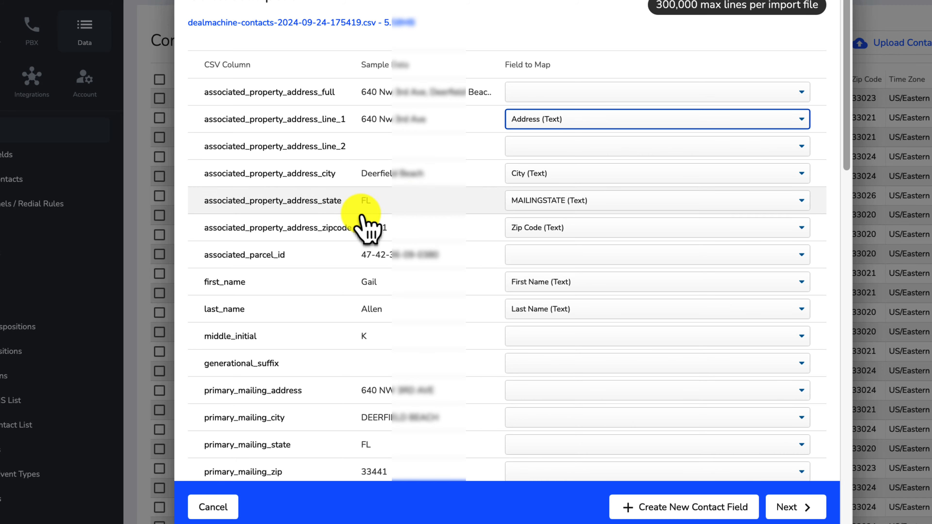
Step: Map the property state column to State, keeping zipcode on Zip Code
left_click(598, 201)
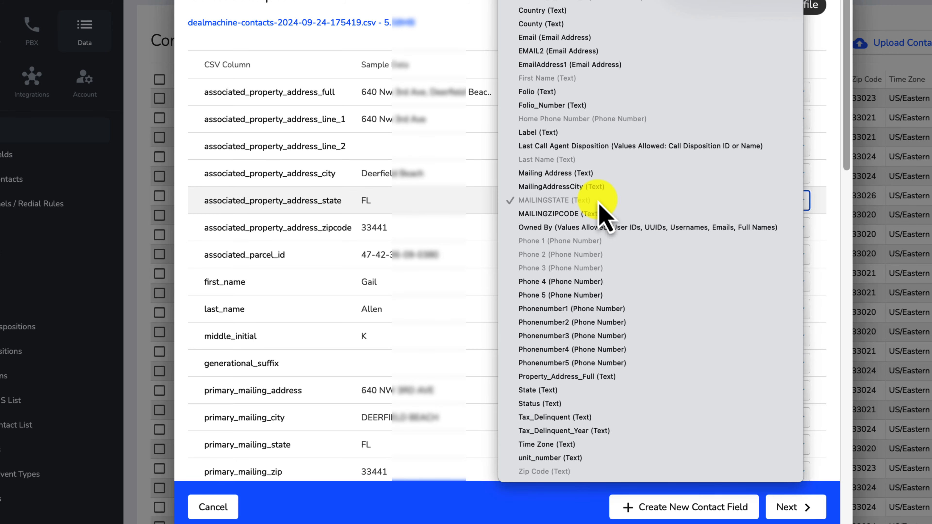
scroll(605, 217, "up", 1)
left_click(567, 427)
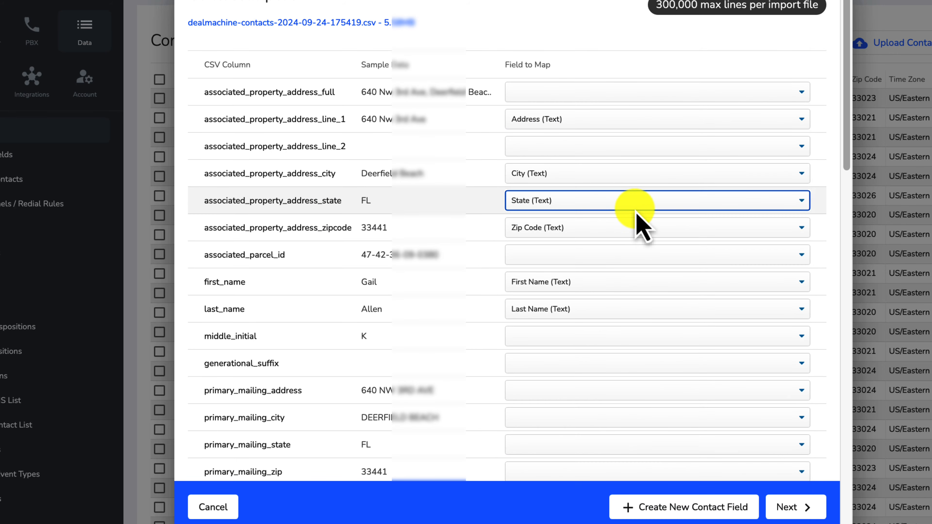
scroll(624, 217, "down", 1)
left_click(567, 218)
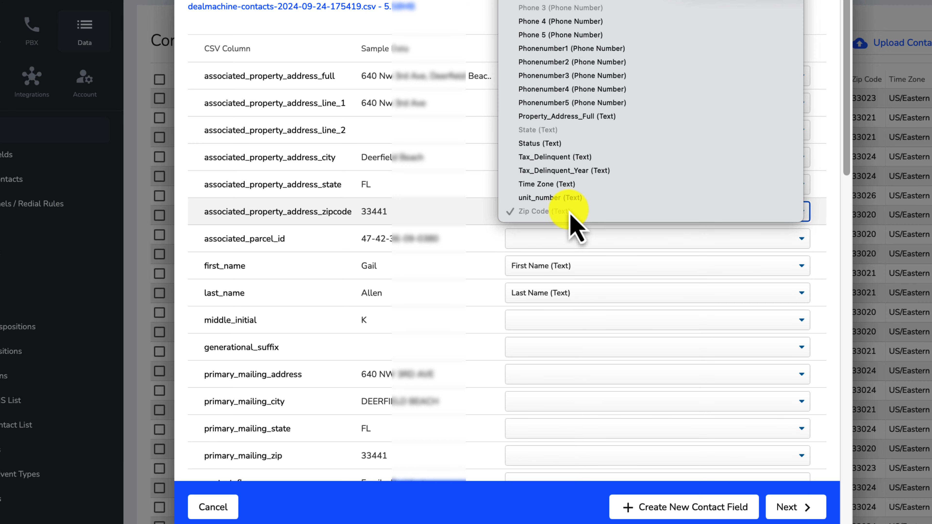
scroll(578, 234, "up", 5)
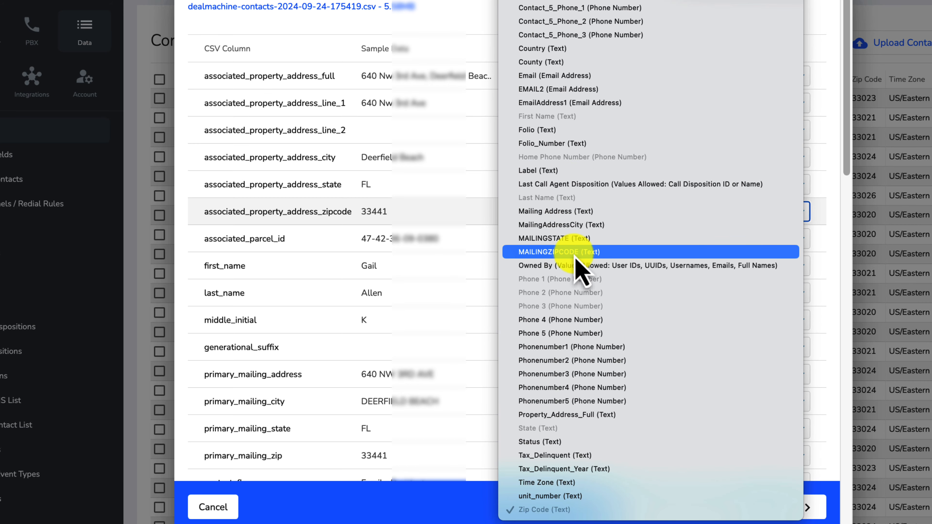
scroll(576, 262, "up", 2)
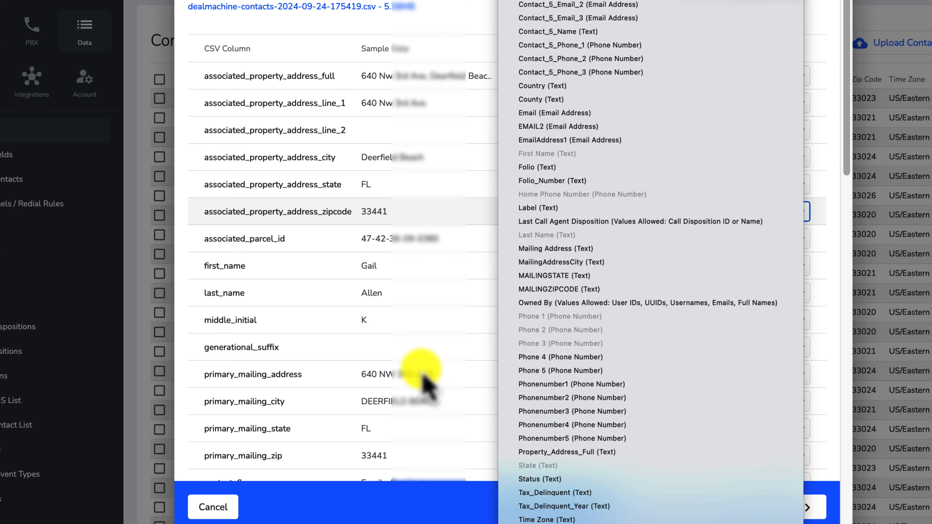
left_click(398, 257)
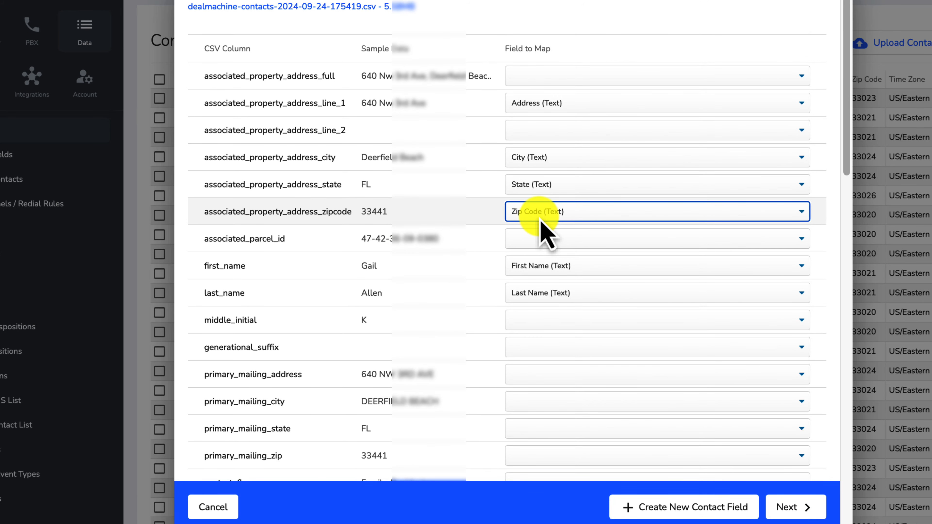
scroll(546, 235, "down", 3)
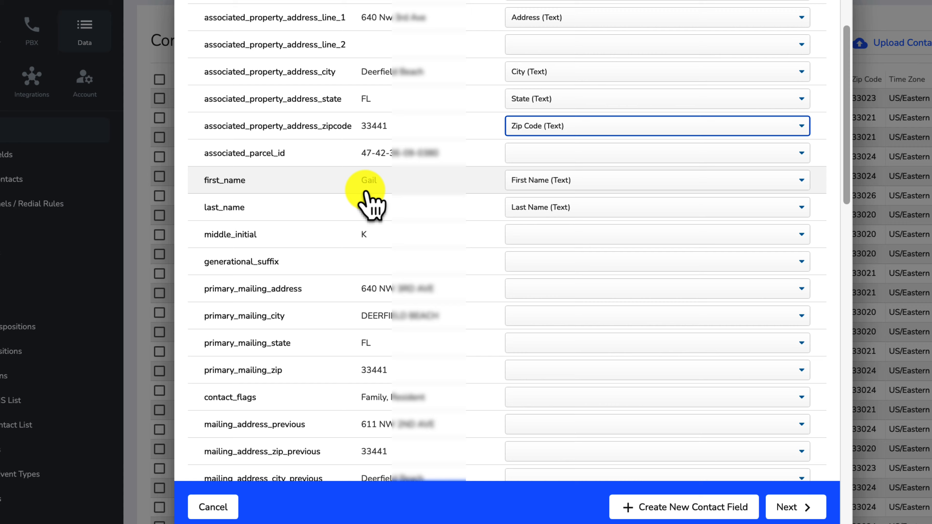
Step: Map primary_mailing_address to Mailing Address and primary_mailing_city to MailingAddressCity
scroll(418, 228, "up", 1)
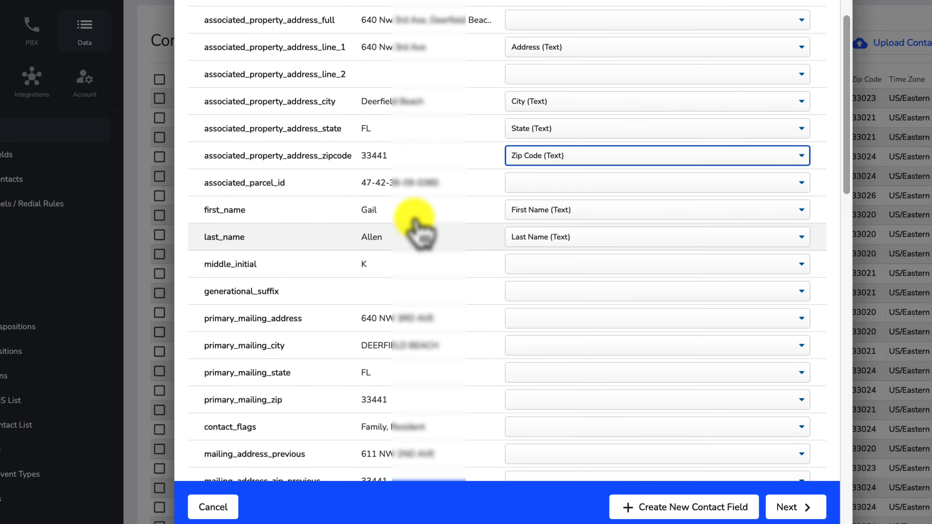
scroll(418, 228, "down", 4)
scroll(413, 215, "up", 1)
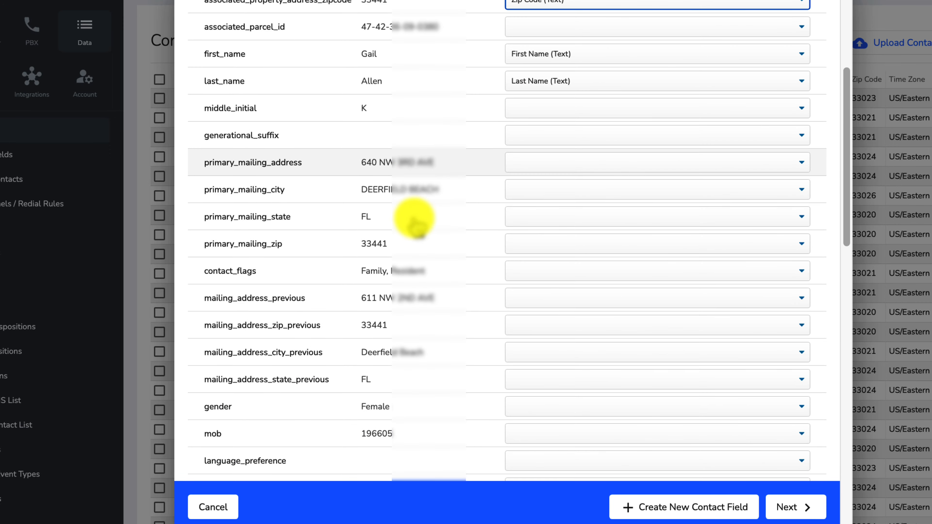
scroll(416, 218, "down", 2)
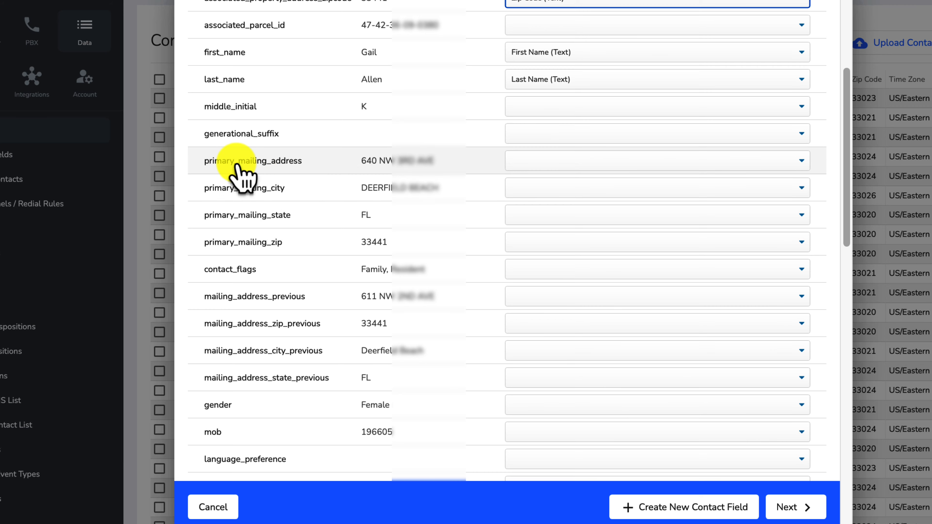
left_click(581, 162)
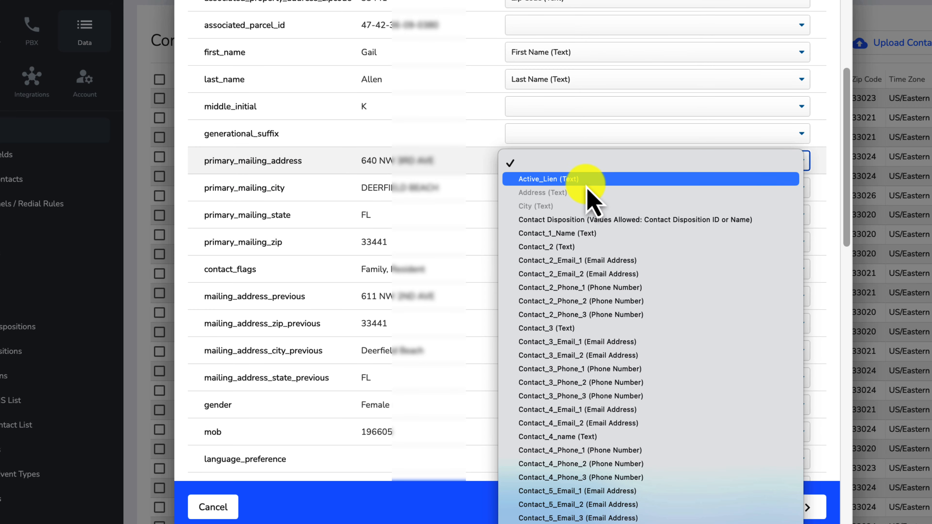
scroll(591, 196, "down", 5)
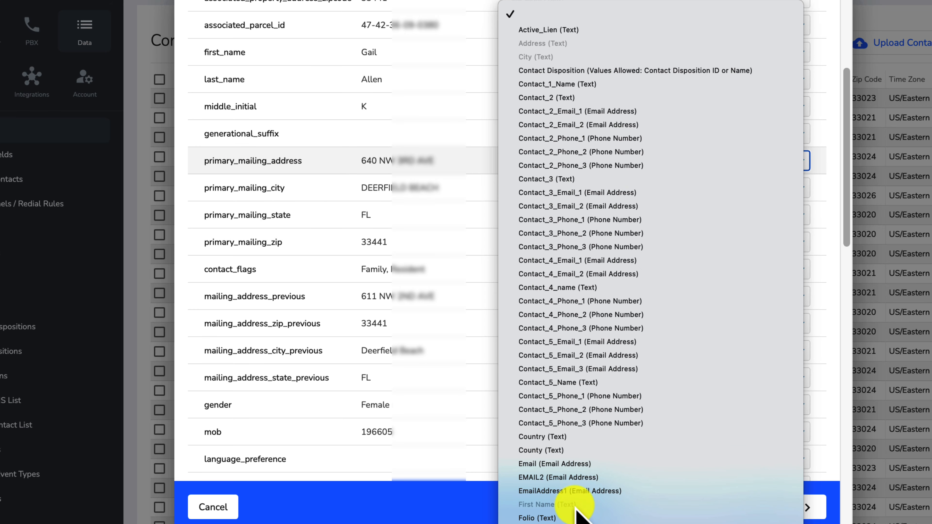
scroll(580, 510, "down", 6)
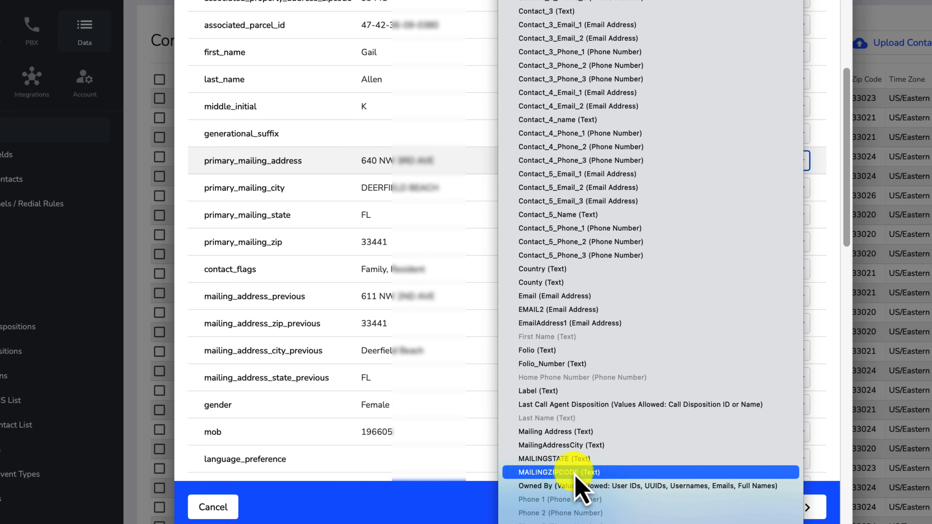
left_click(585, 432)
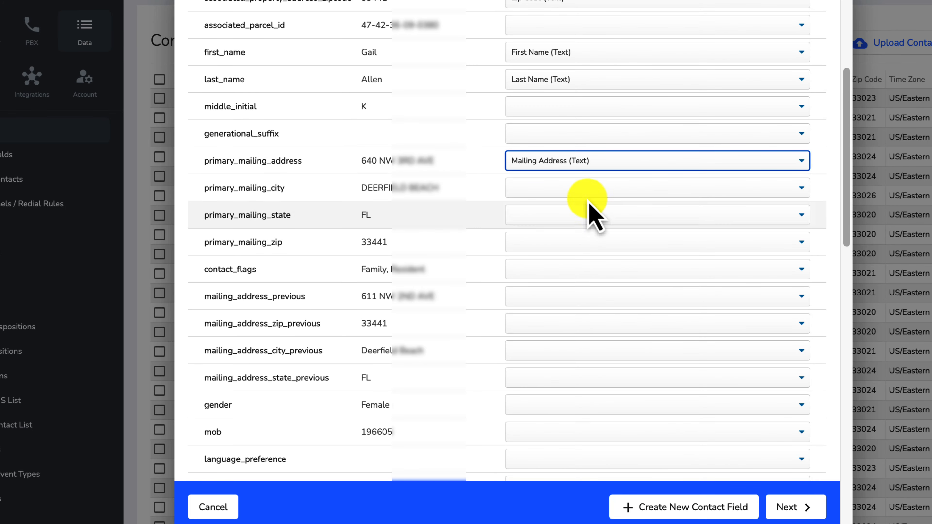
left_click(591, 189)
scroll(609, 295, "down", 10)
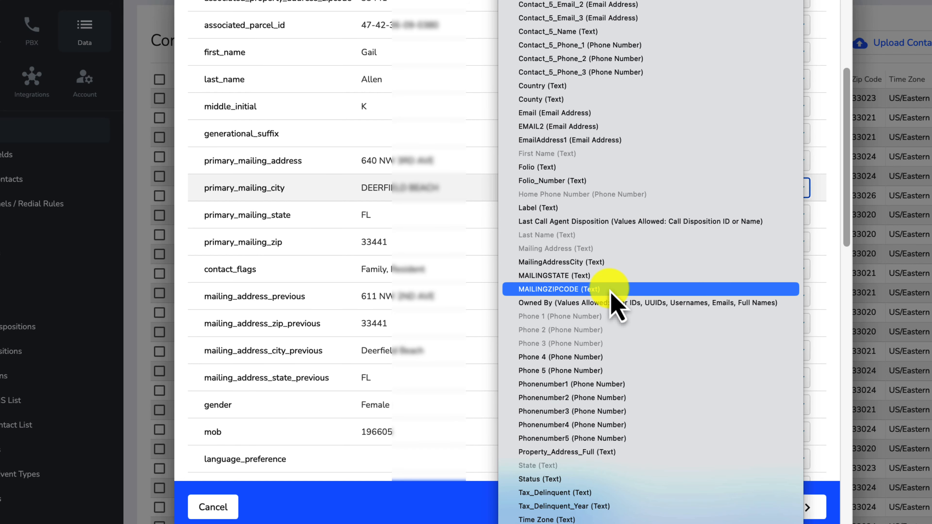
scroll(610, 289, "up", 1)
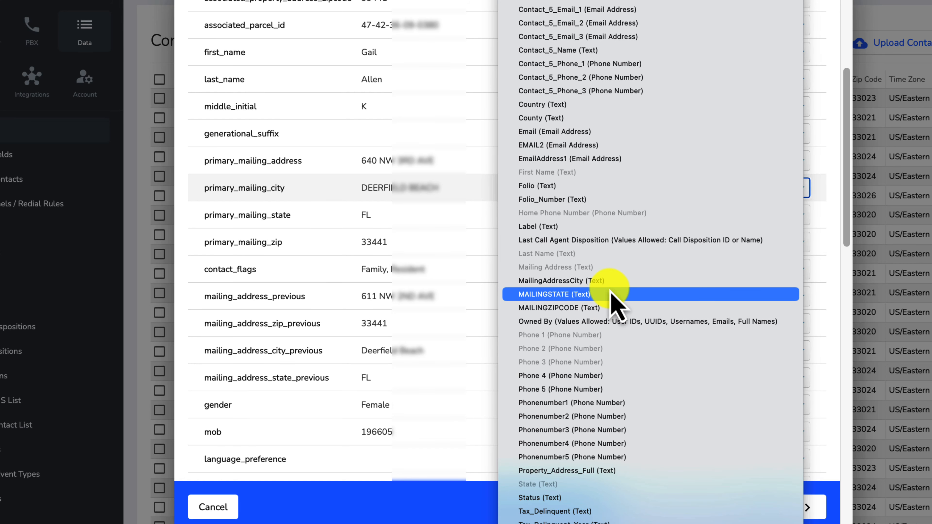
scroll(616, 305, "up", 2)
left_click(603, 317)
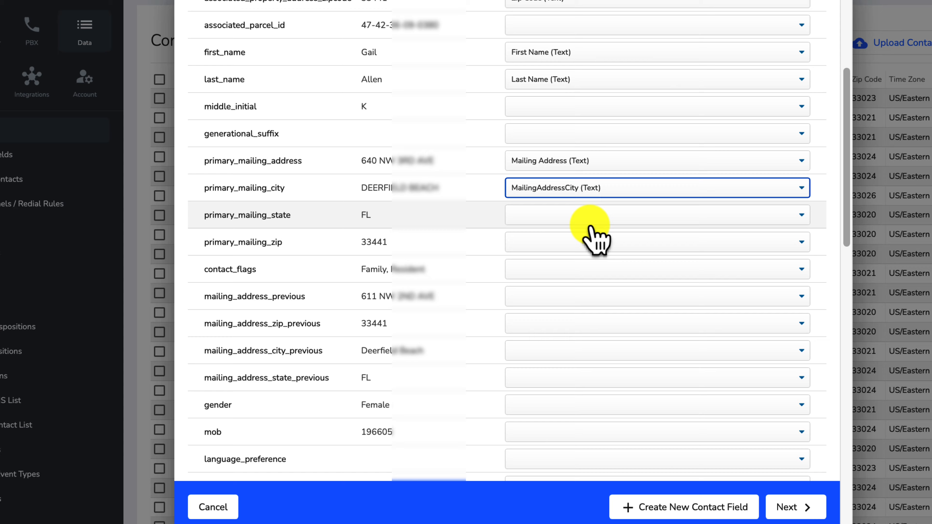
Step: Map primary_mailing_state to MAILINGSTATE and primary_mailing_zip to MAILINGZIPCODE
left_click(591, 217)
scroll(624, 310, "down", 10)
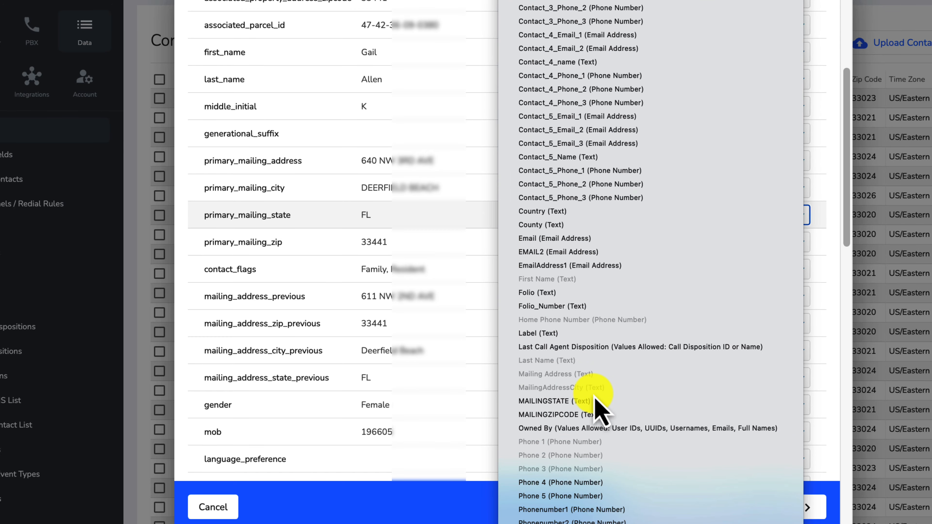
left_click(587, 404)
left_click(567, 243)
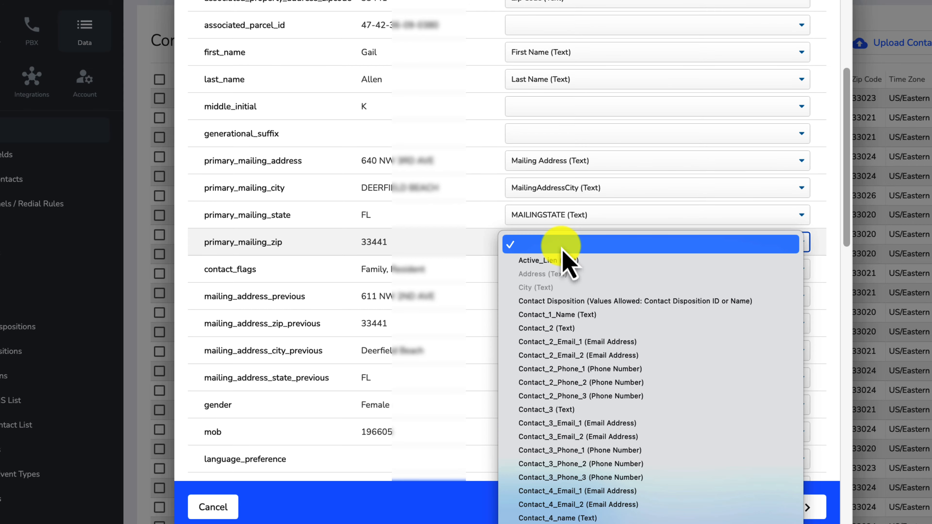
scroll(605, 294, "down", 5)
scroll(605, 299, "down", 5)
left_click(595, 312)
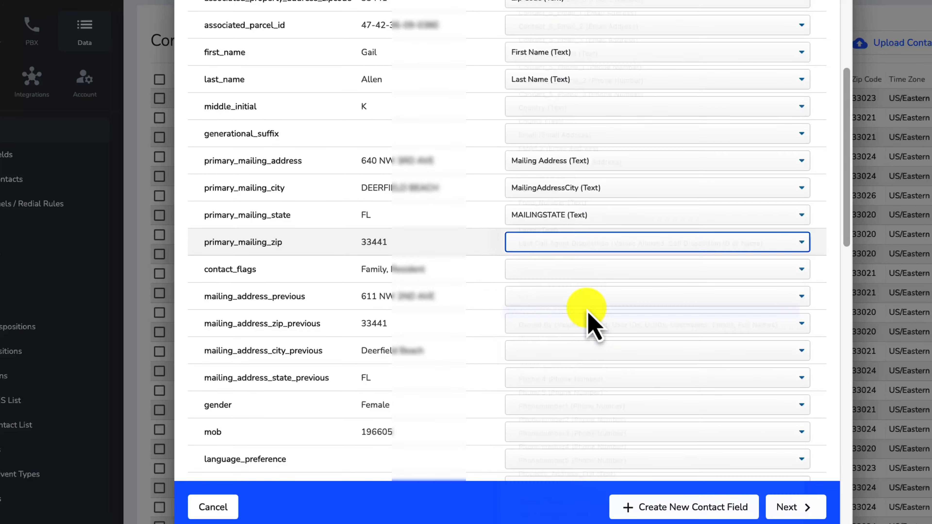
scroll(496, 242, "down", 3)
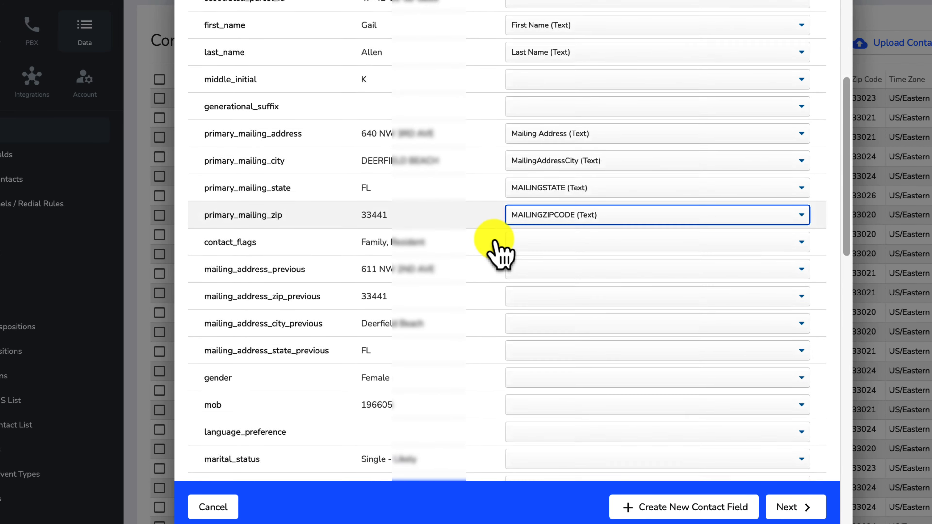
Step: Map email_address_1 to the Email field
scroll(495, 242, "down", 10)
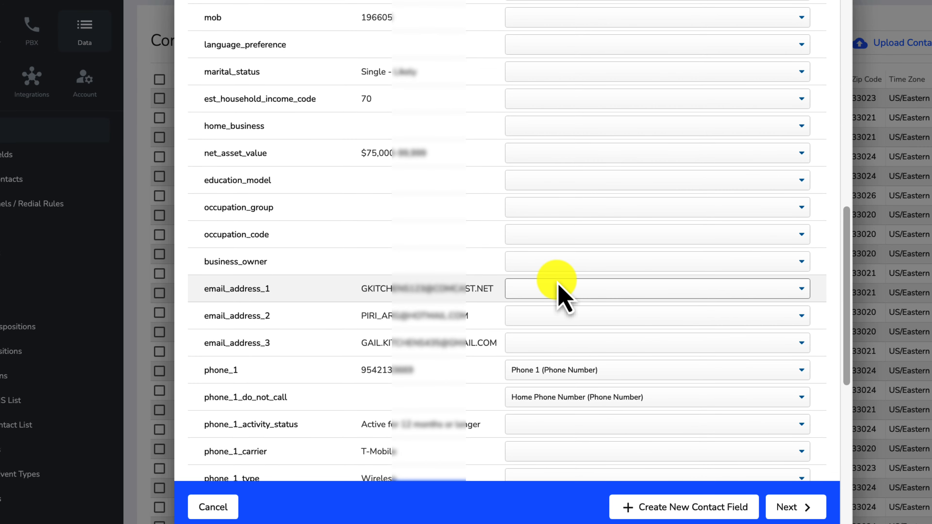
left_click(558, 291)
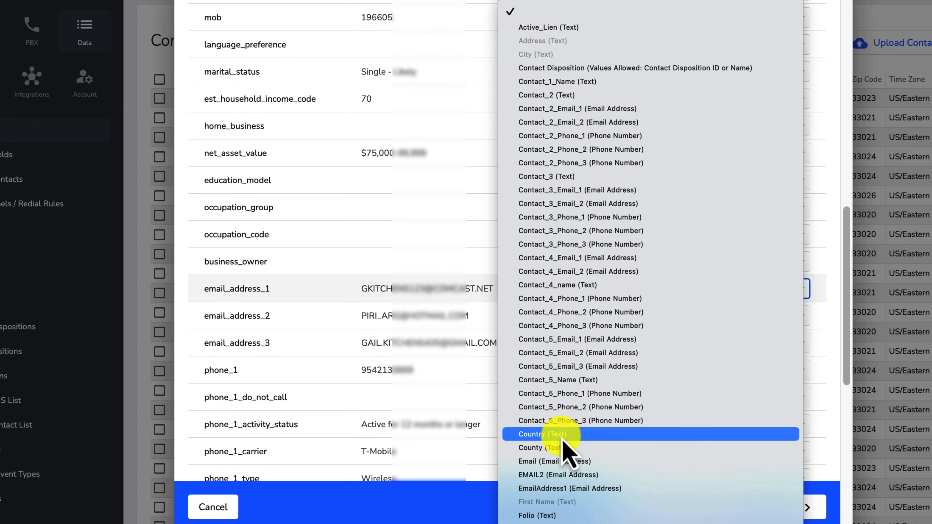
left_click(547, 461)
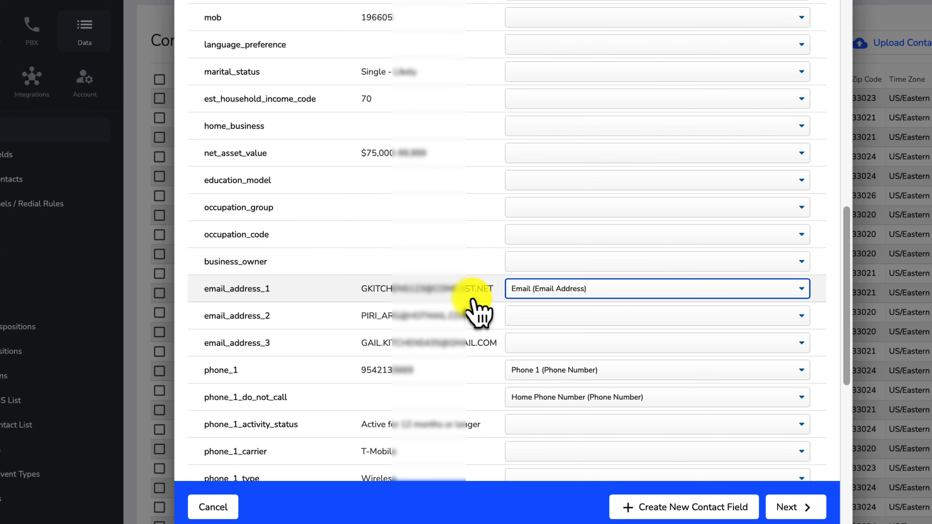
scroll(475, 307, "down", 4)
scroll(475, 306, "down", 2)
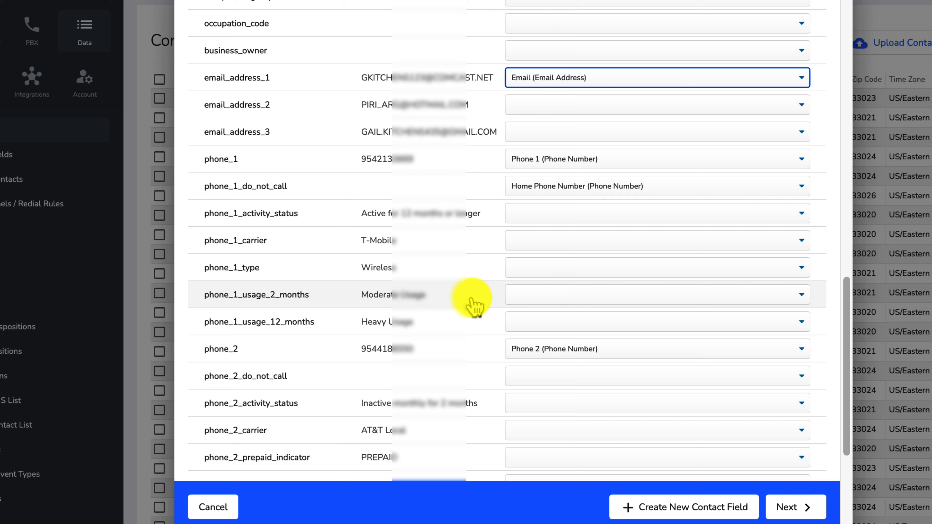
scroll(474, 302, "down", 1)
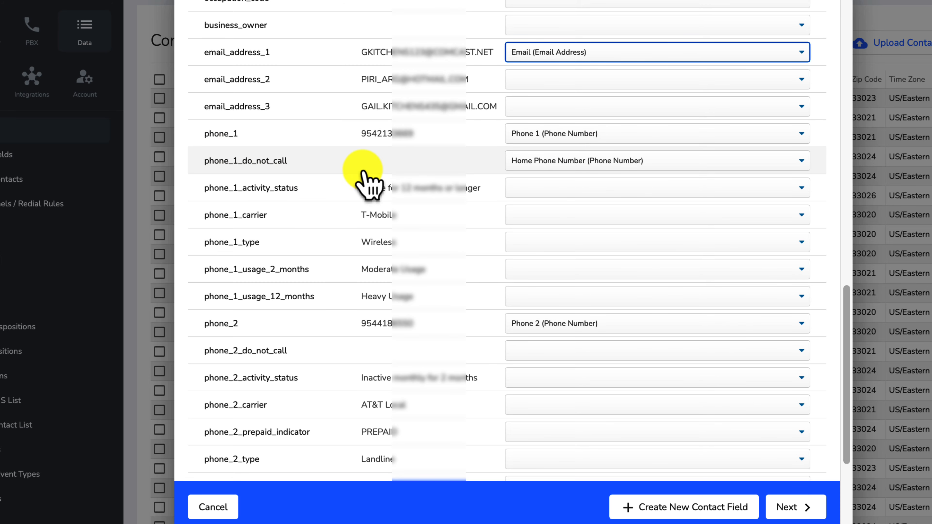
Step: Remove the Home Phone Number mapping from phone_1_do_not_call, leaving it blank
left_click(549, 169)
scroll(572, 166, "up", 5)
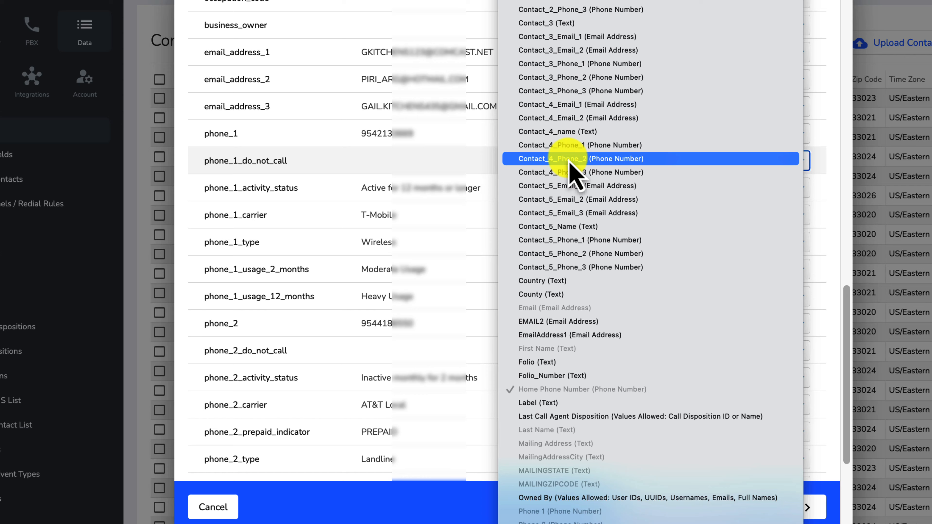
left_click(601, 1)
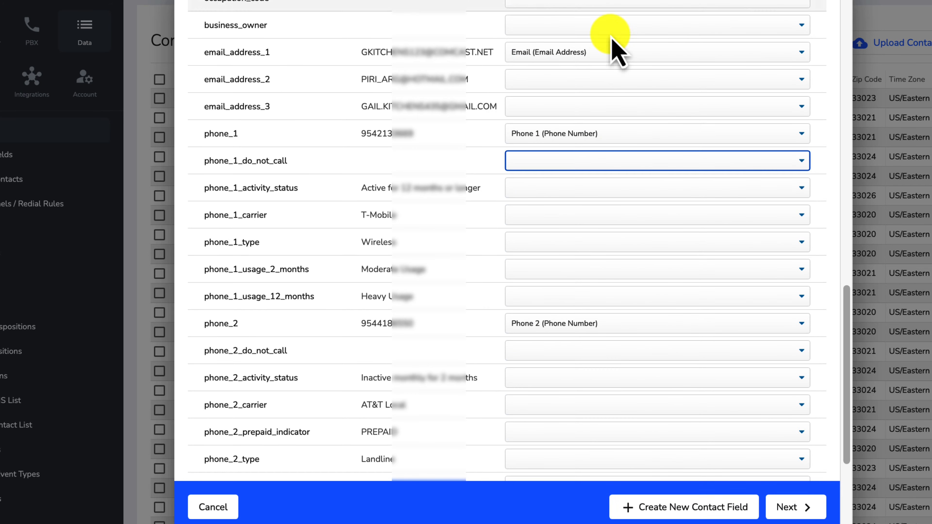
scroll(481, 183, "down", 1)
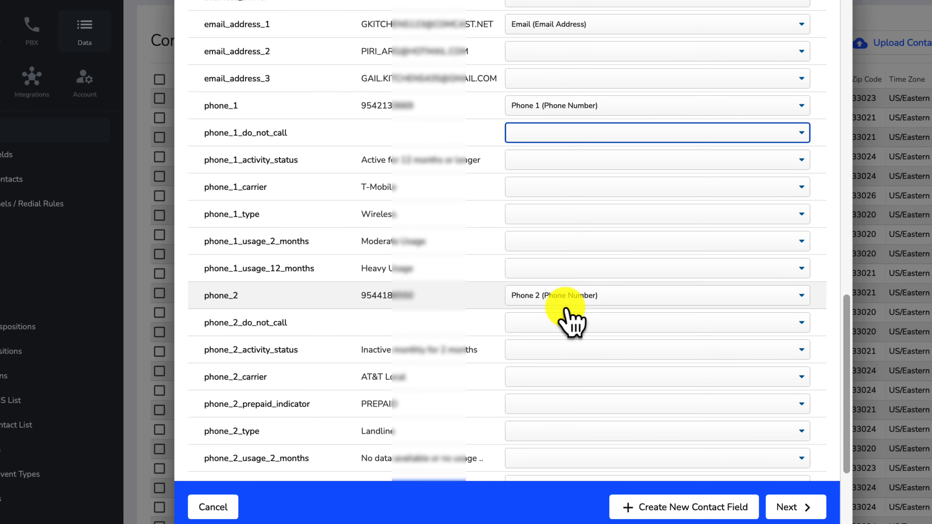
scroll(564, 319, "down", 5)
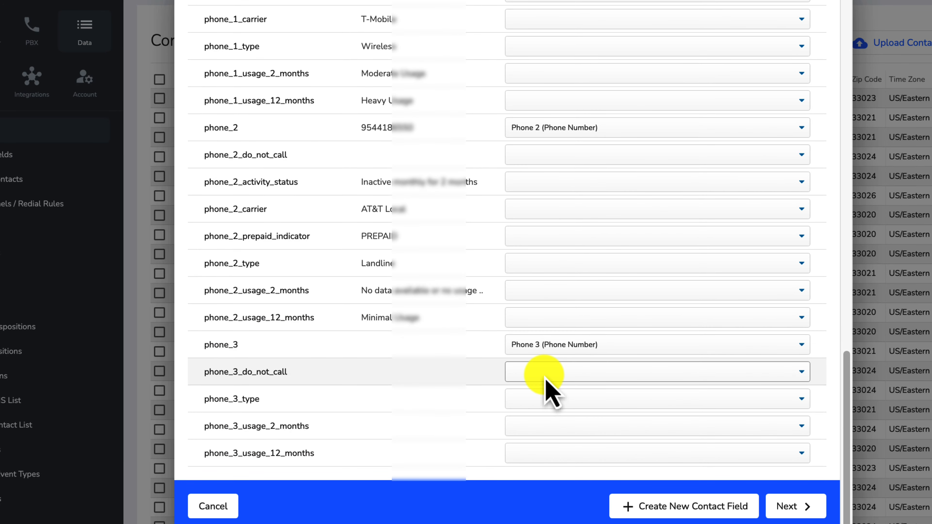
scroll(541, 305, "up", 1)
scroll(547, 318, "up", 4)
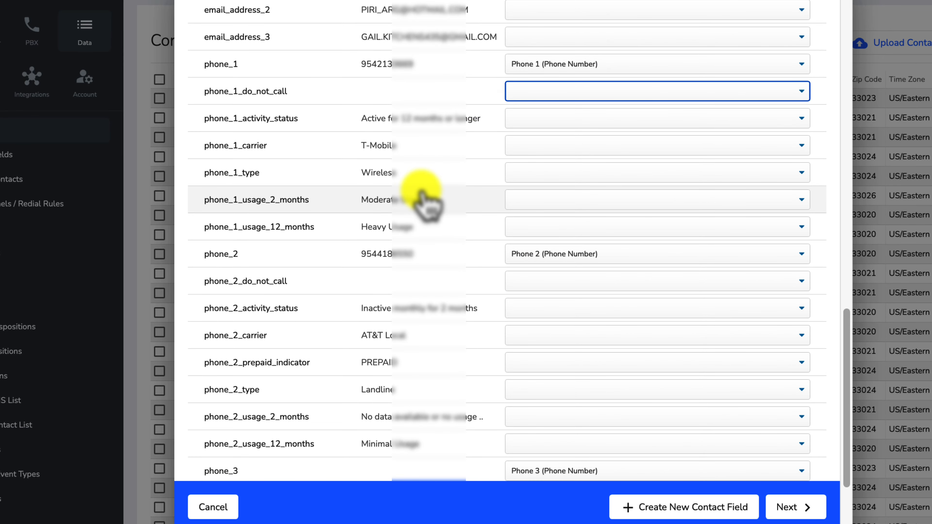
scroll(418, 110, "down", 1)
scroll(454, 220, "down", 1)
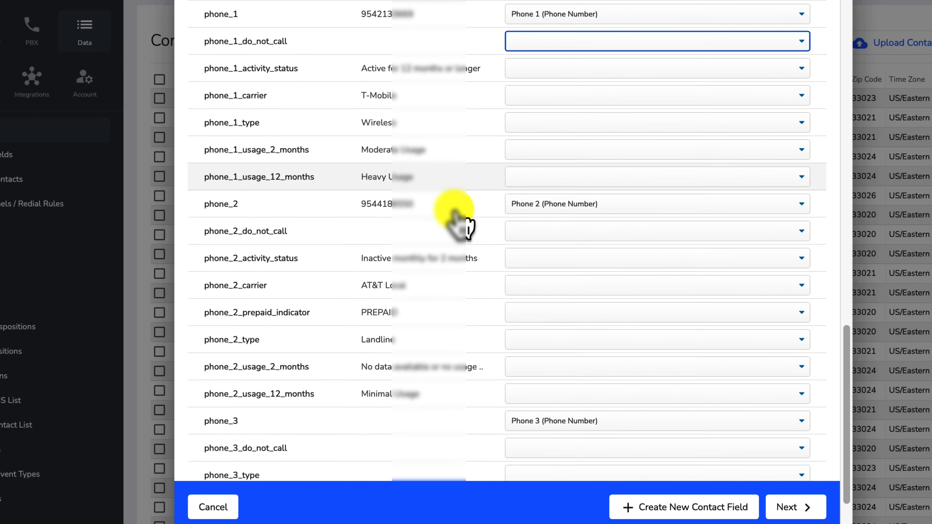
scroll(459, 212, "up", 5)
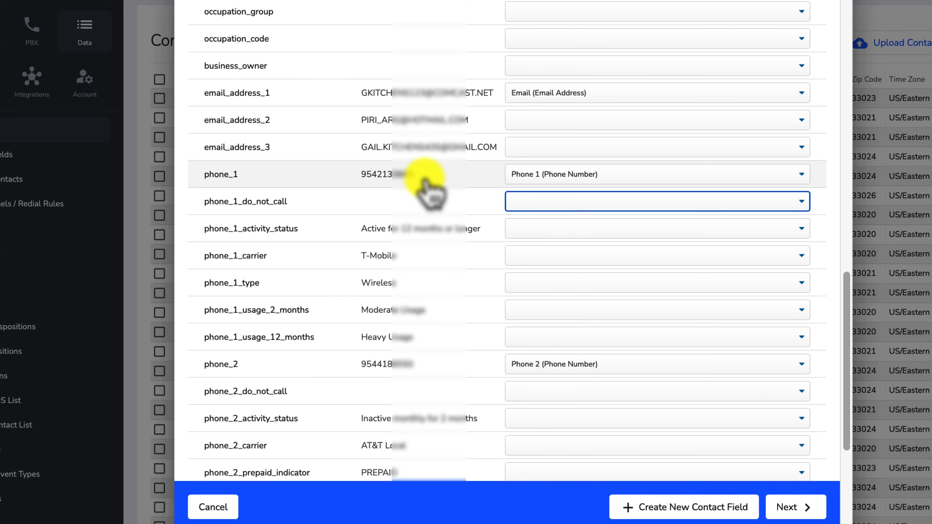
scroll(520, 183, "down", 5)
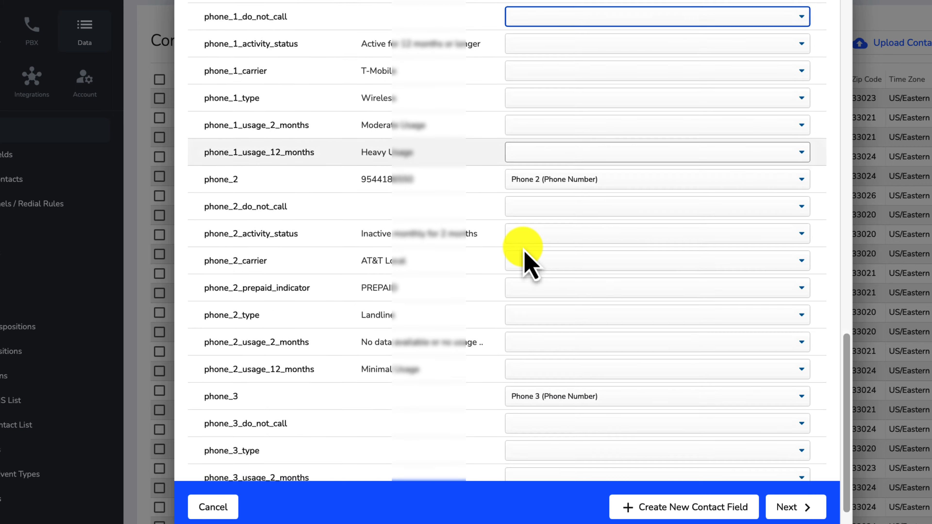
scroll(528, 260, "down", 2)
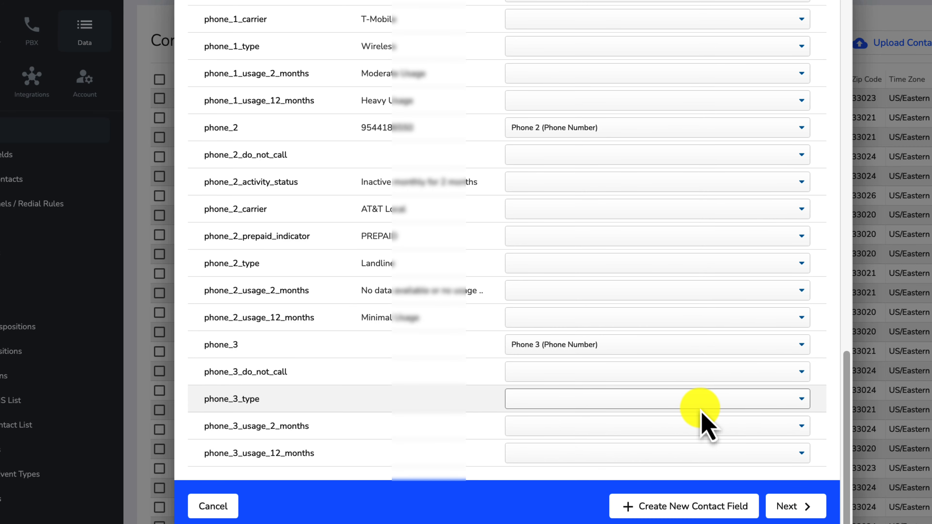
Step: Check phone_2_usage_2_months' choices without mapping it, then start a new contact field
left_click(656, 297)
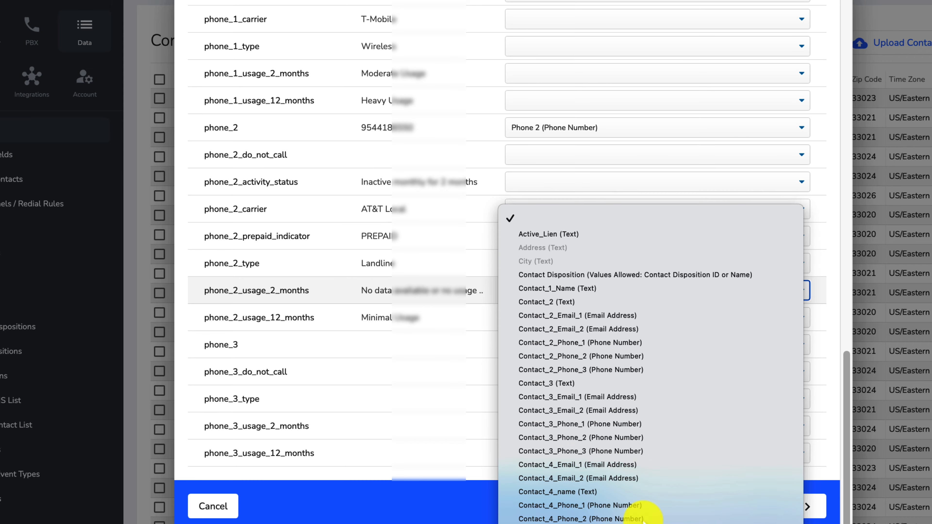
left_click(768, 197)
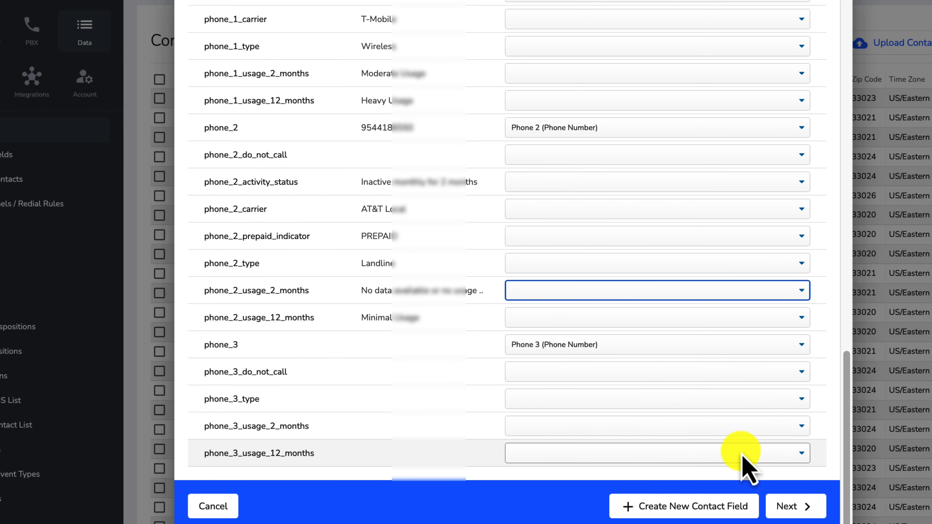
left_click(717, 506)
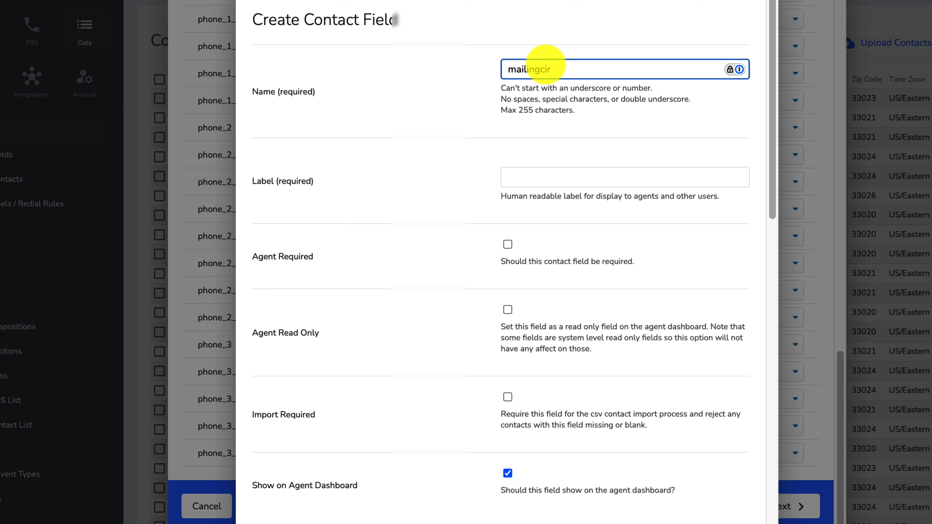
Step: Enter 'mailingaddress' as both the new contact field's name and label
type("mailingaddress")
left_click_drag(607, 88, 507, 58)
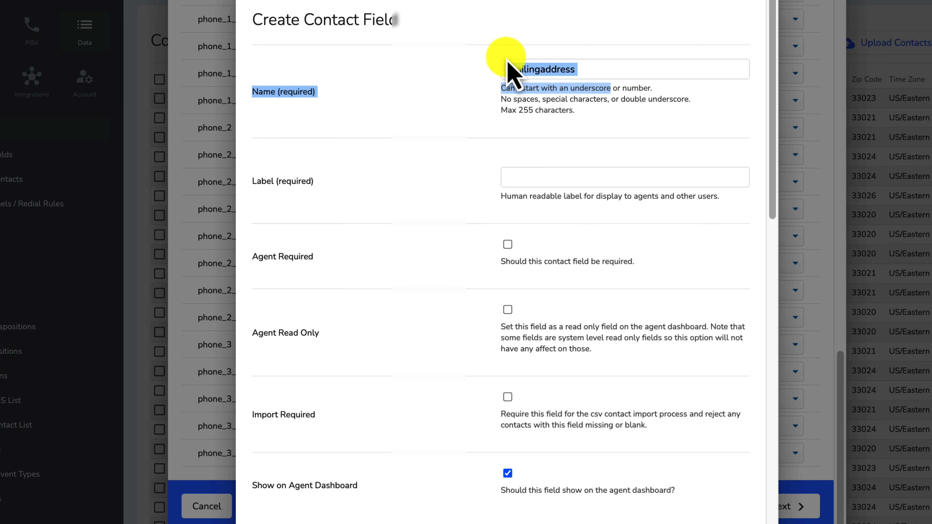
left_click(508, 68)
left_click_drag(599, 68, 496, 68)
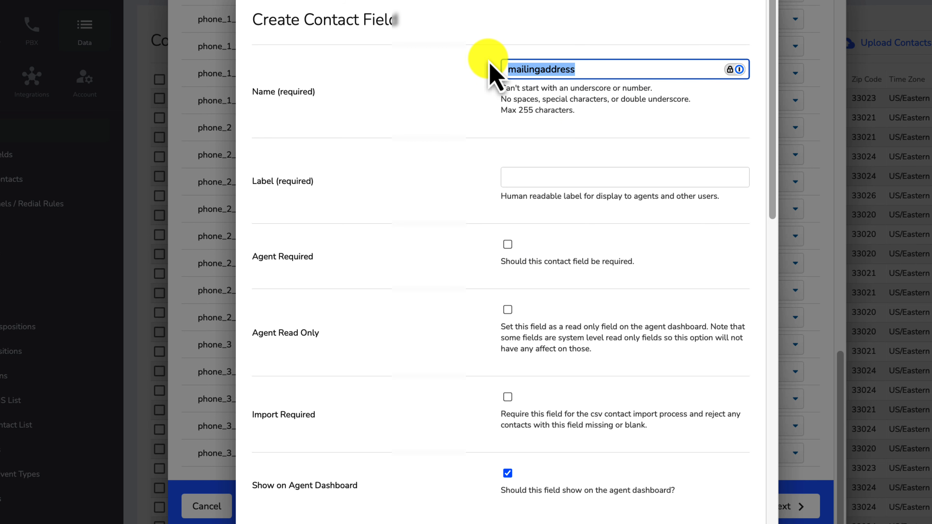
key("ctrl+c")
left_click(536, 172)
key("ctrl+v")
Step: Choose the Text data type, then close the Create Contact Field form
scroll(534, 175, "down", 1)
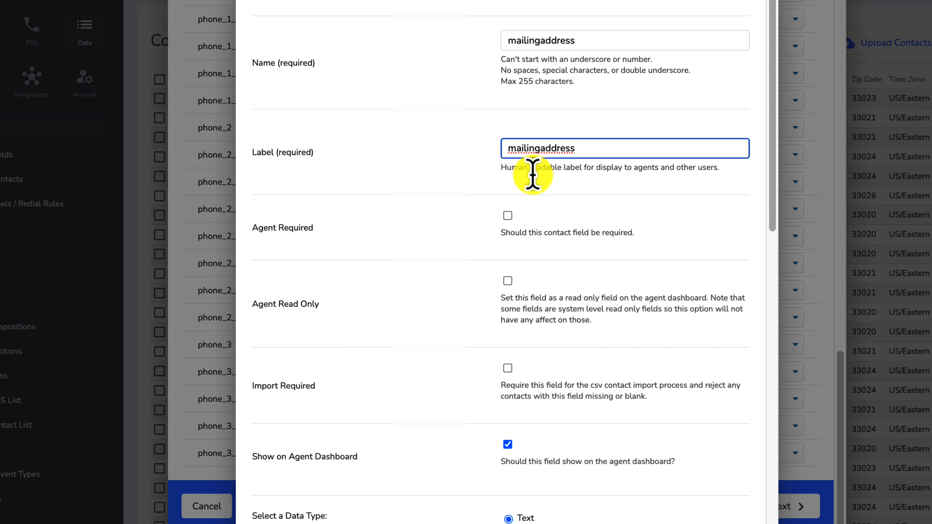
scroll(532, 179, "down", 1)
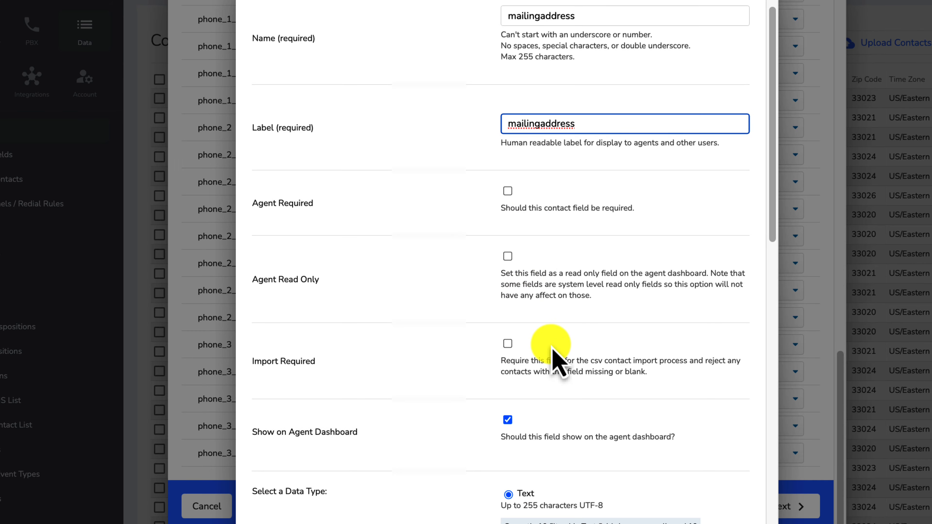
scroll(553, 352, "down", 8)
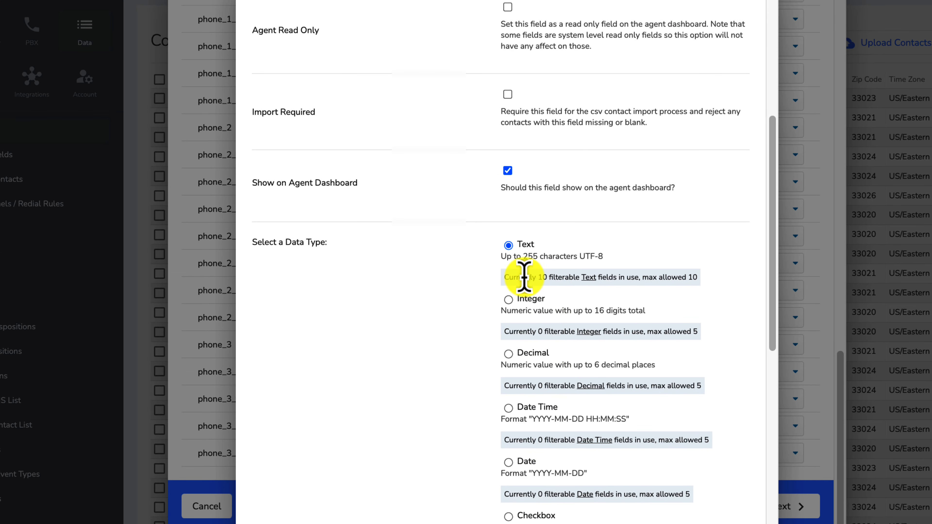
scroll(526, 294, "down", 1)
scroll(519, 395, "down", 7)
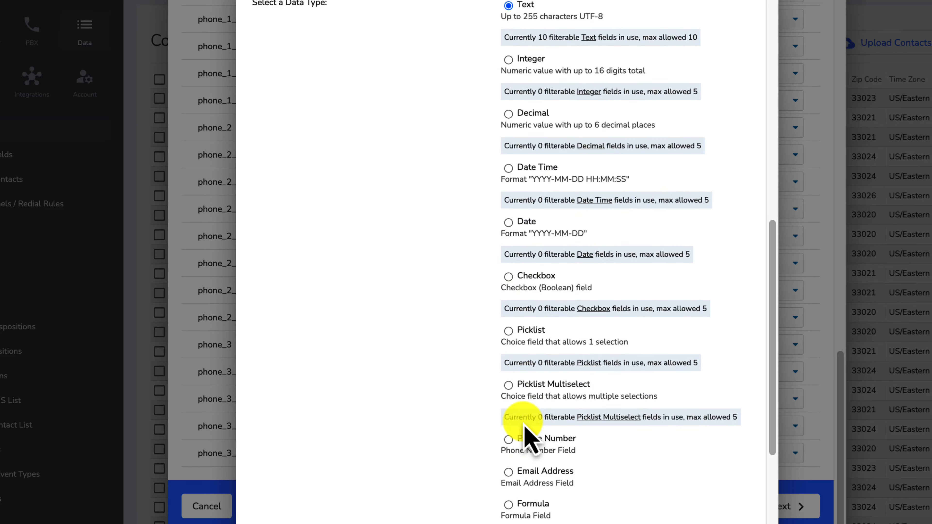
scroll(524, 426, "down", 1)
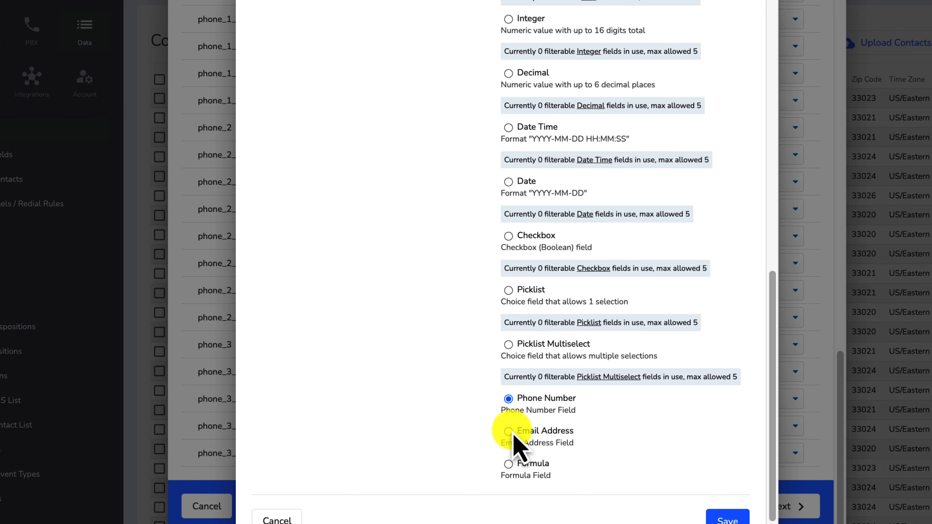
scroll(521, 422, "up", 8)
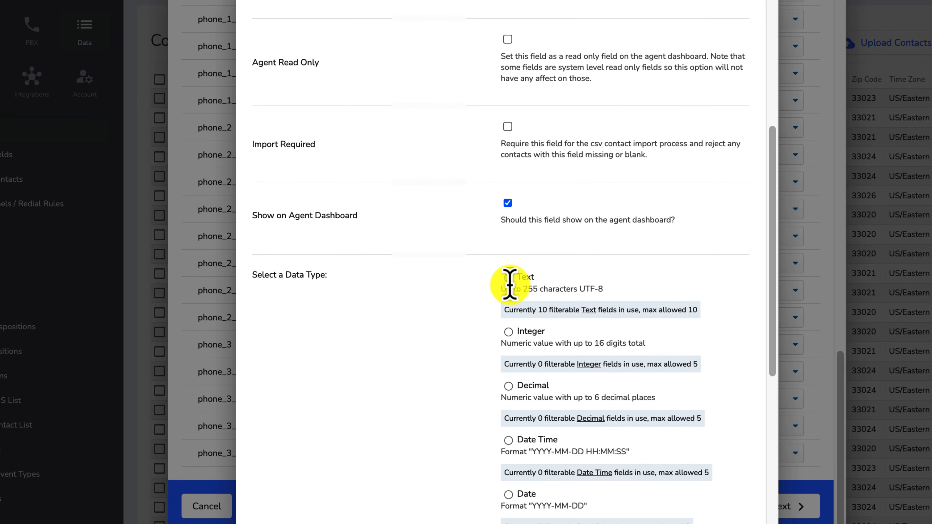
left_click(508, 277)
scroll(562, 77, "up", 7)
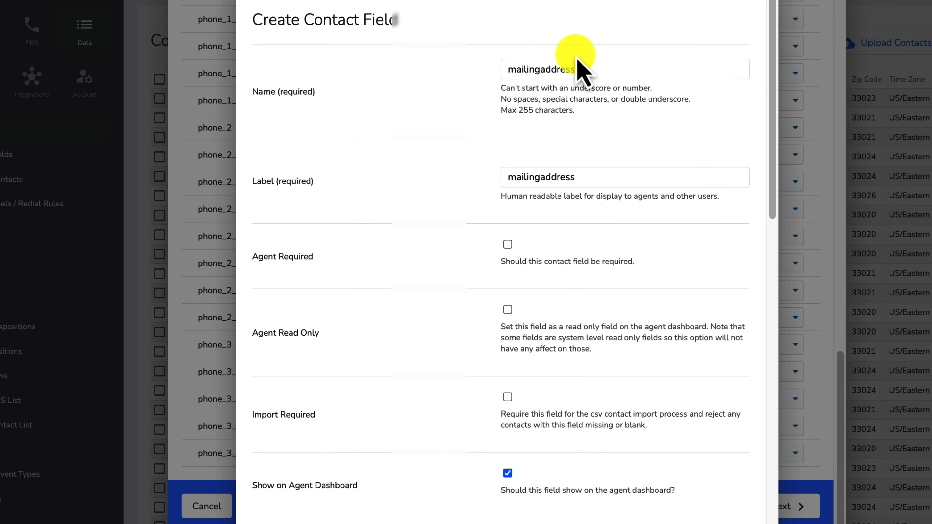
scroll(682, 220, "down", 18)
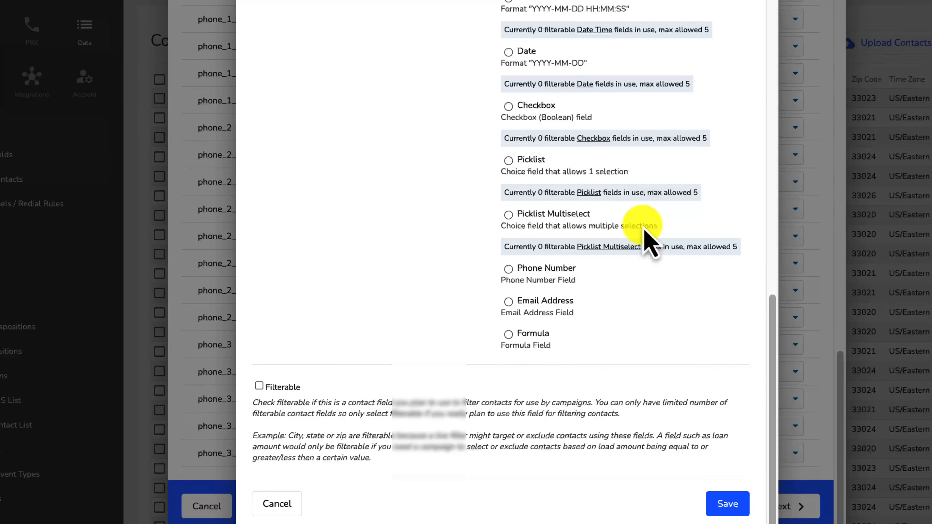
left_click(812, 396)
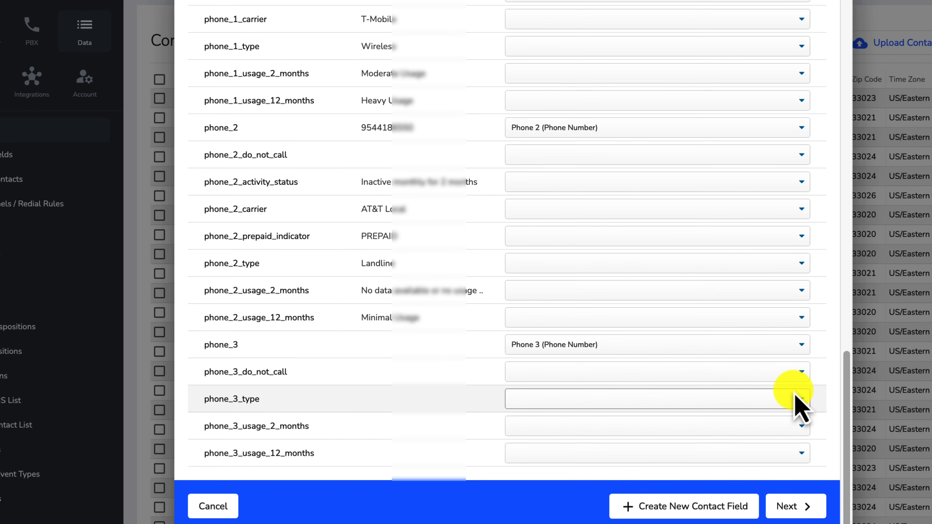
Step: Review all column mappings and continue to Scrubbing Options
scroll(770, 393, "up", 3)
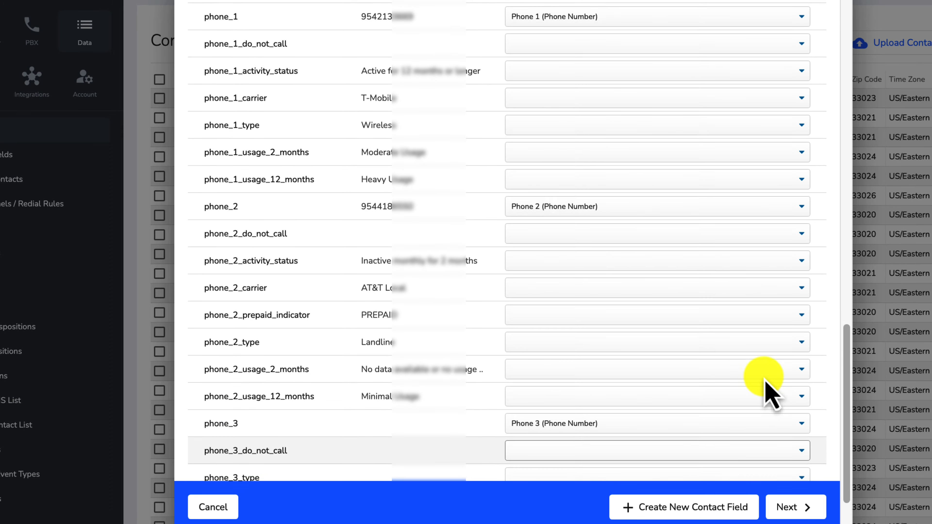
scroll(769, 389, "up", 5)
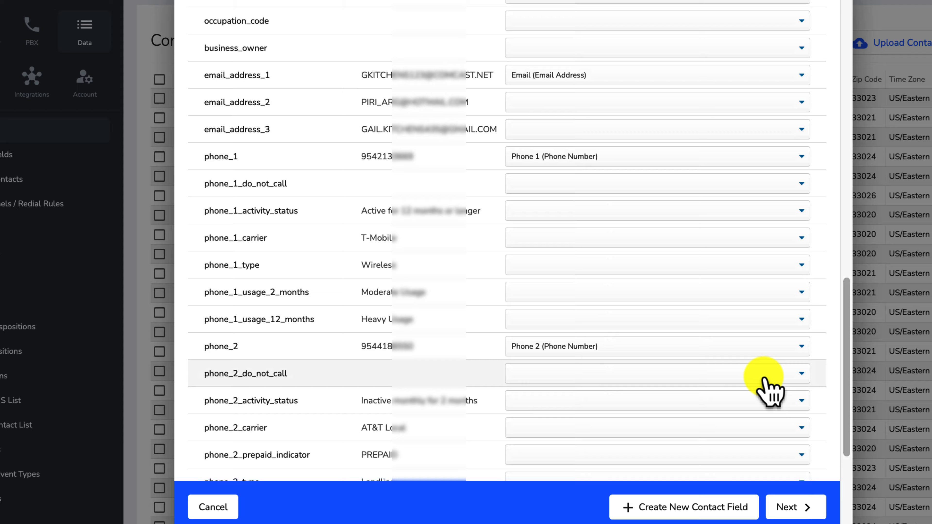
scroll(766, 385, "up", 8)
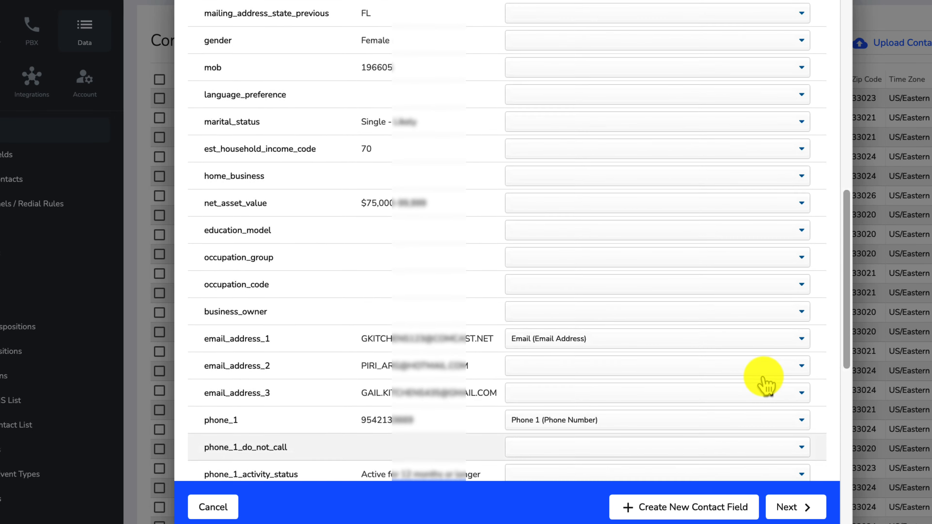
scroll(768, 386, "up", 6)
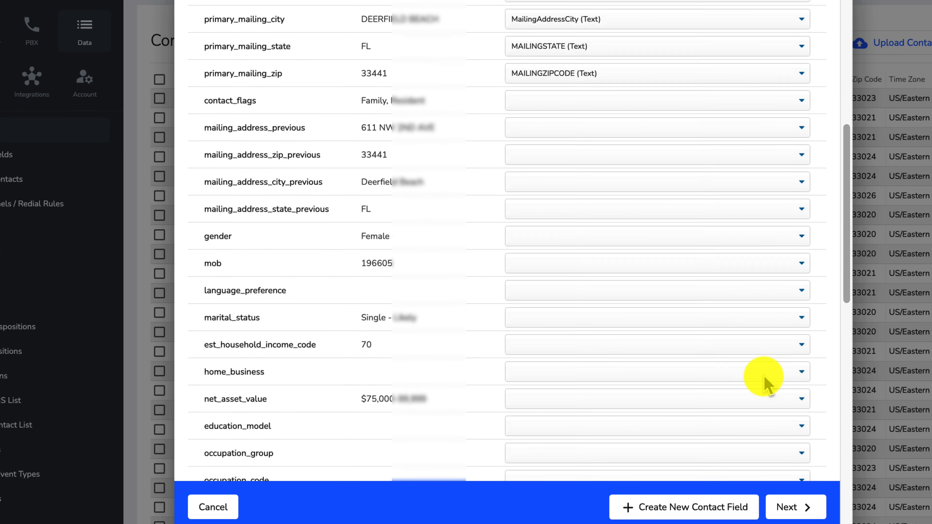
scroll(767, 385, "up", 3)
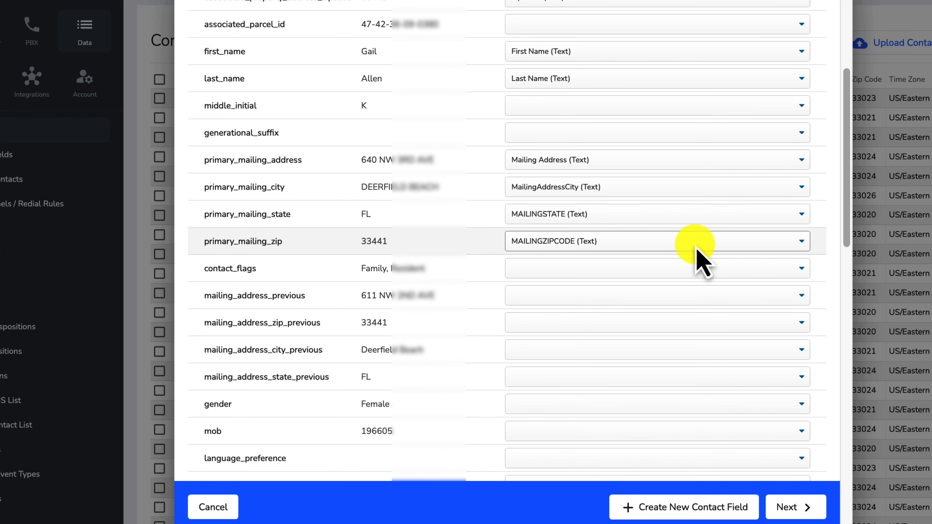
scroll(701, 257, "up", 5)
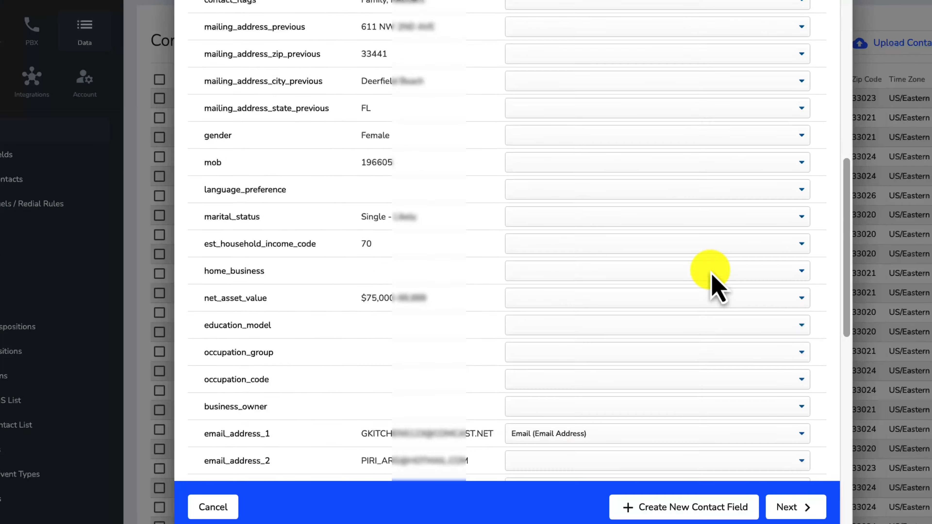
scroll(718, 288, "down", 15)
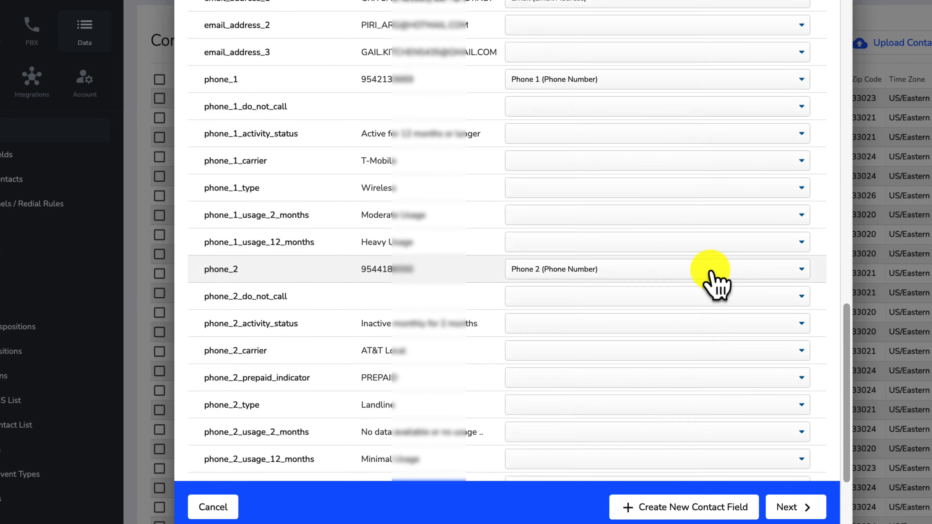
scroll(712, 273, "down", 5)
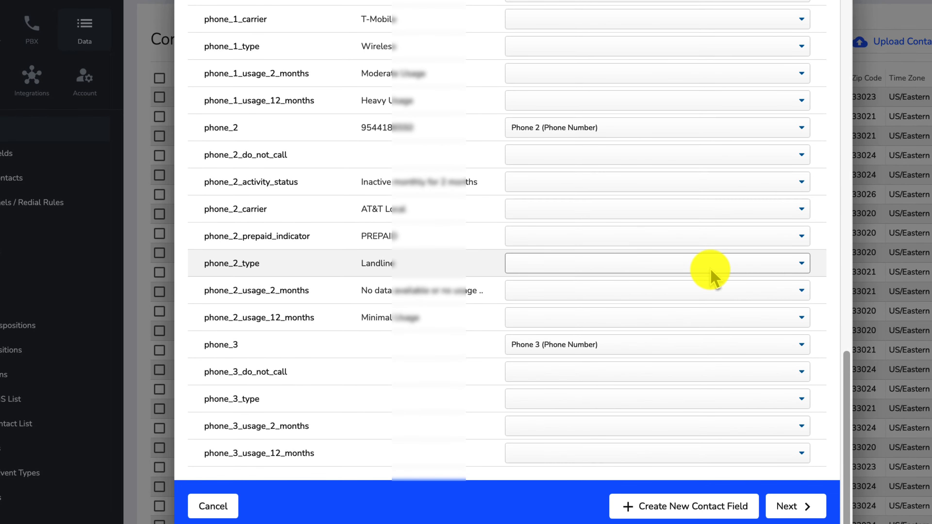
left_click(804, 509)
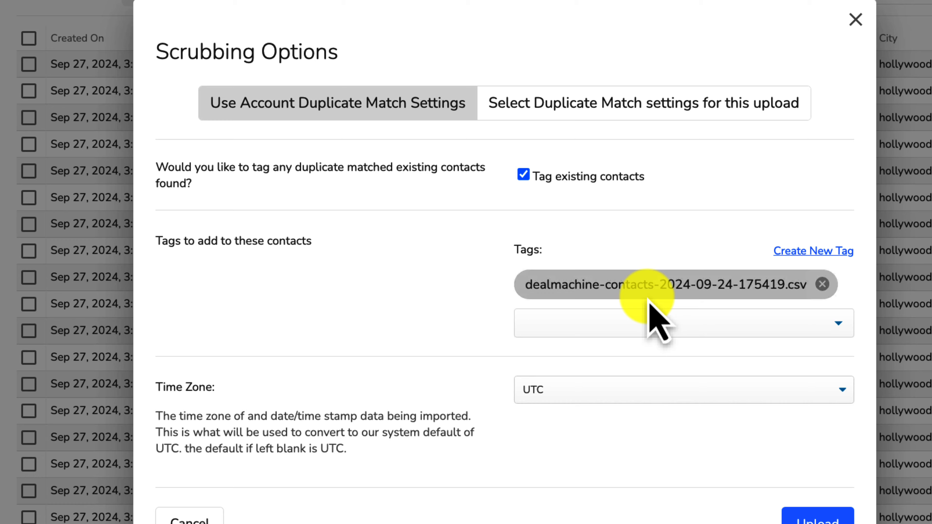
Step: Use custom duplicate match settings for this upload with Duplicate Action set to Overwrite
left_click(844, 312)
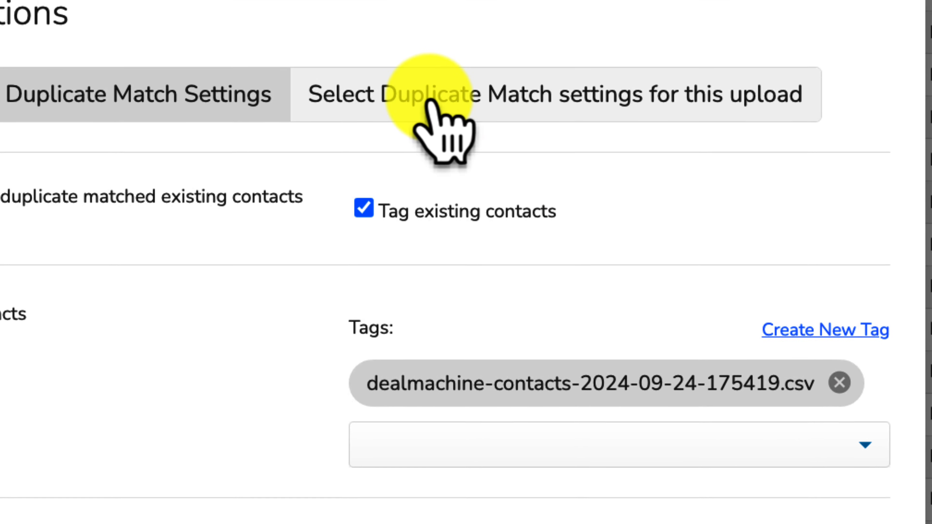
left_click(430, 103)
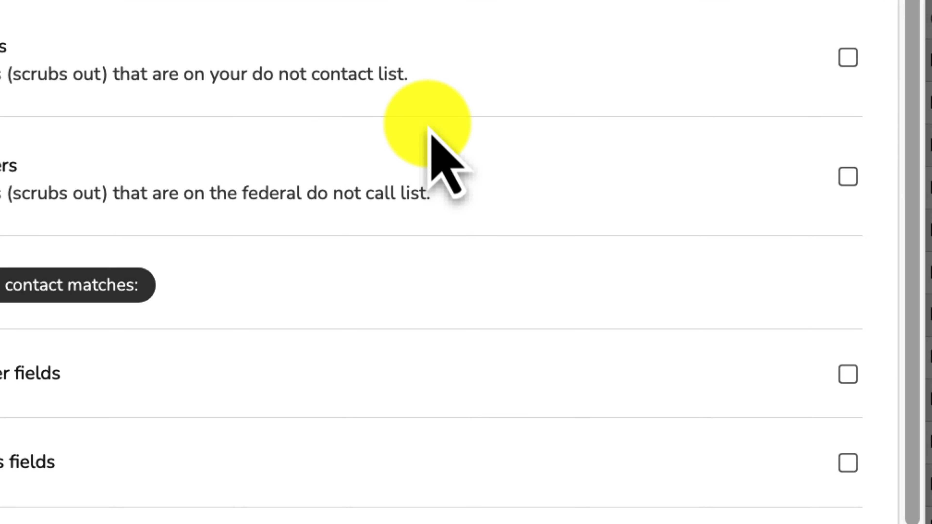
scroll(587, 88, "down", 10)
left_click(440, 340)
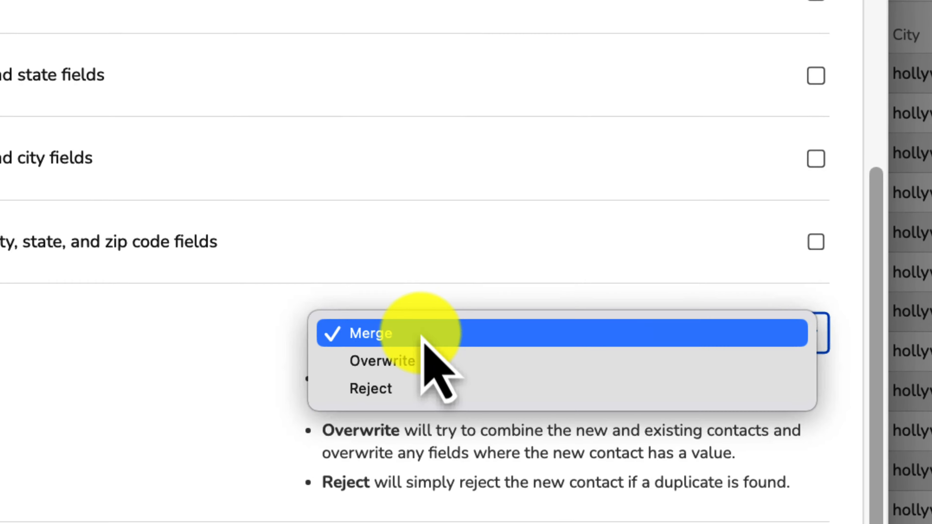
left_click(438, 365)
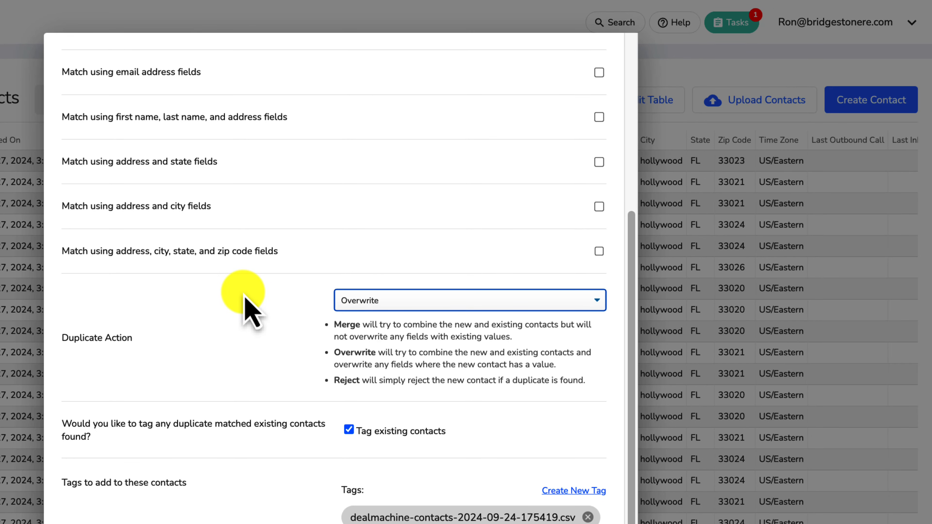
left_click(400, 305)
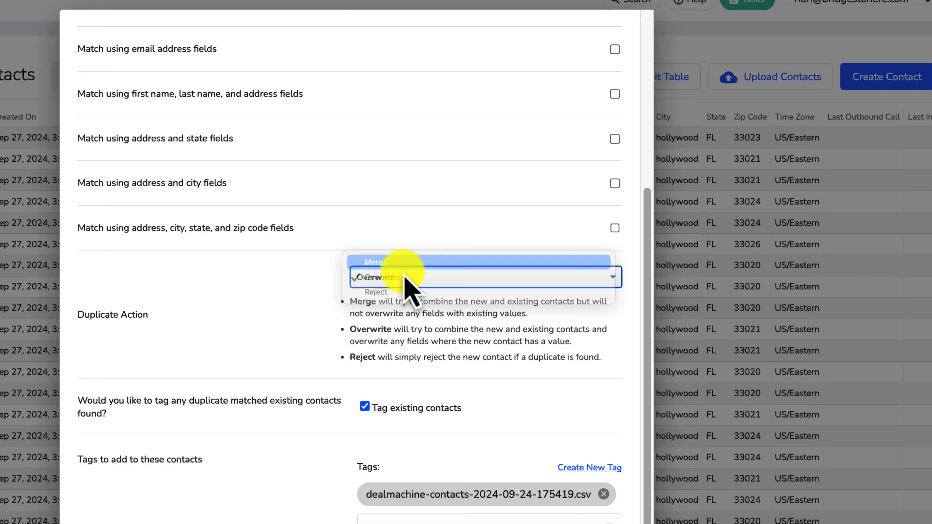
left_click(403, 269)
left_click(402, 276)
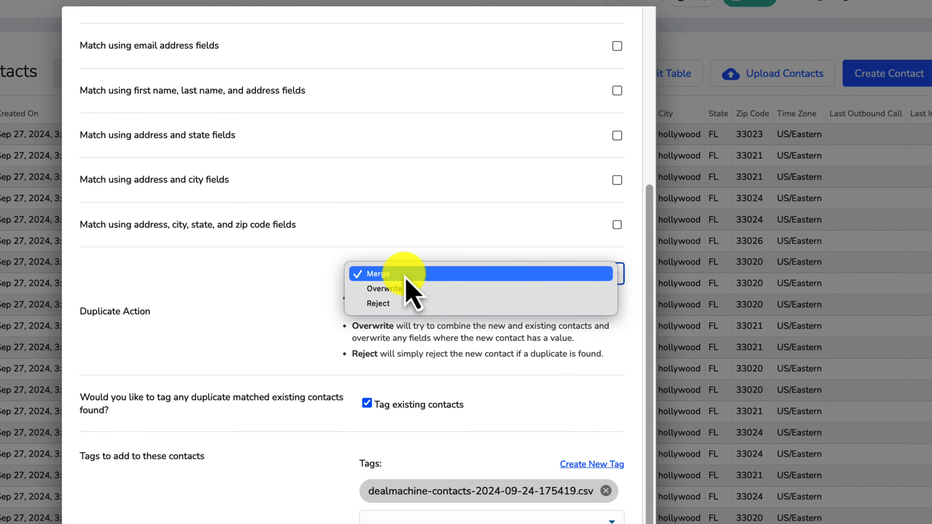
left_click(398, 295)
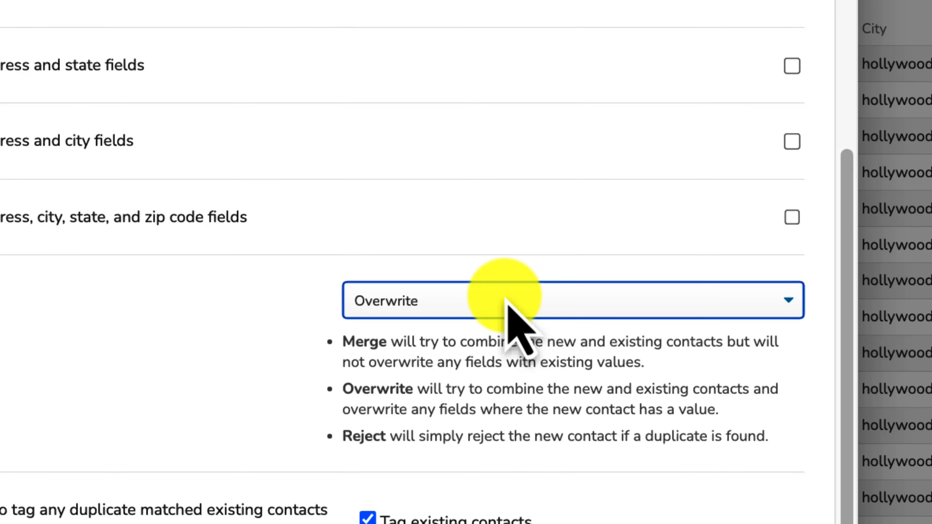
Step: Submit the upload to import the DealMachine contacts
scroll(591, 288, "down", 1)
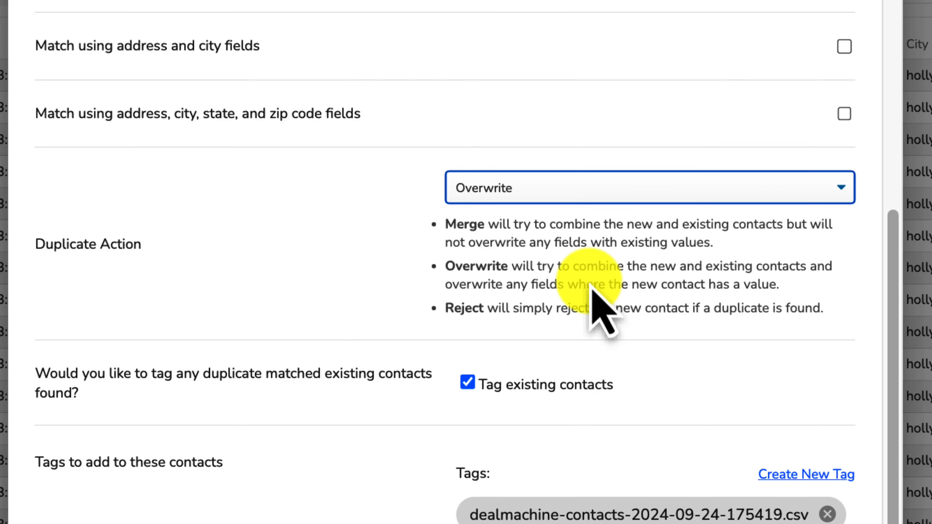
scroll(591, 288, "up", 1)
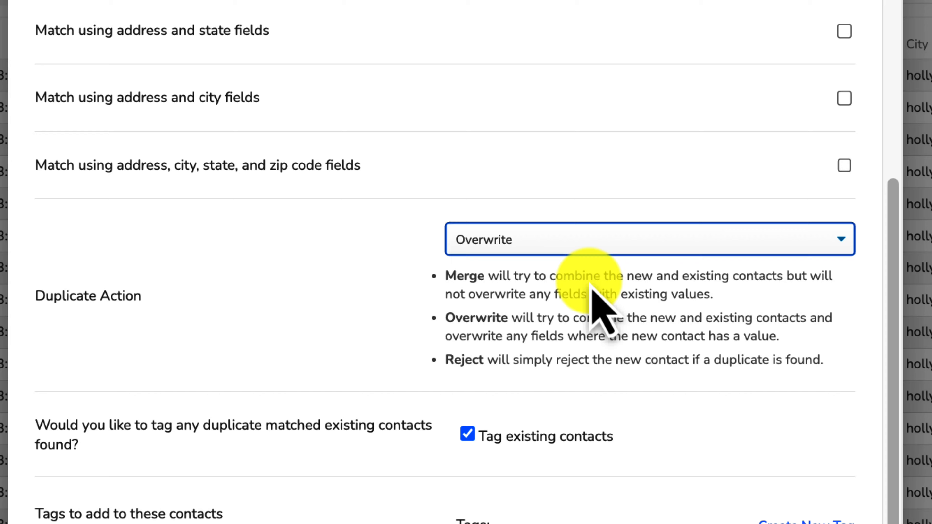
scroll(601, 312, "down", 1)
scroll(589, 282, "up", 1)
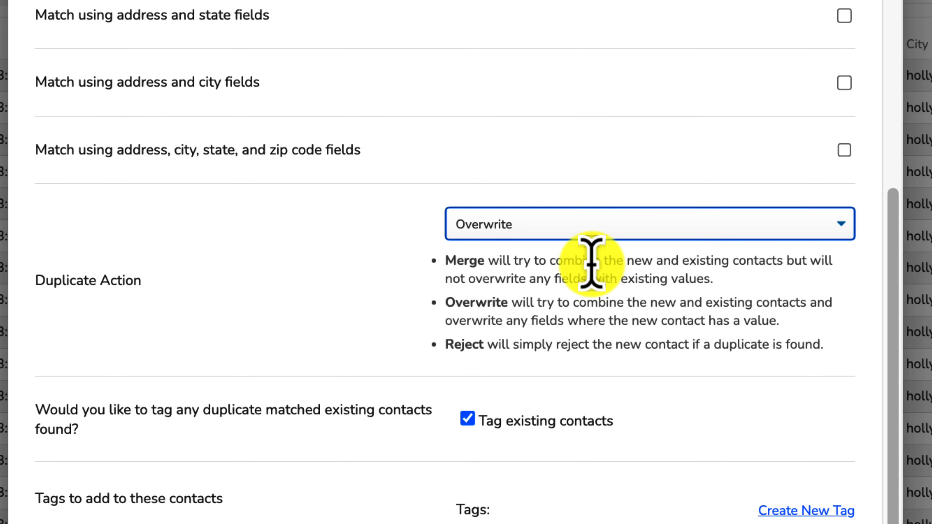
scroll(647, 254, "down", 1)
scroll(639, 235, "down", 1)
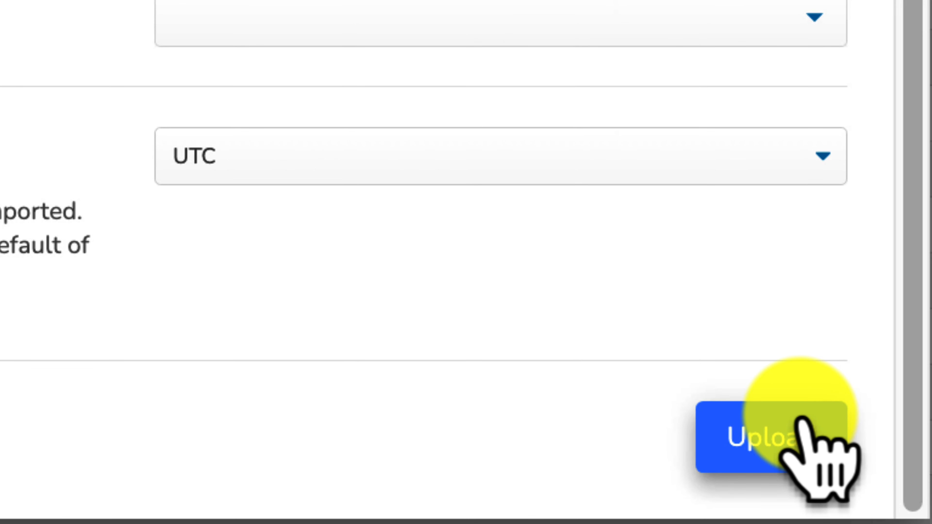
left_click(802, 422)
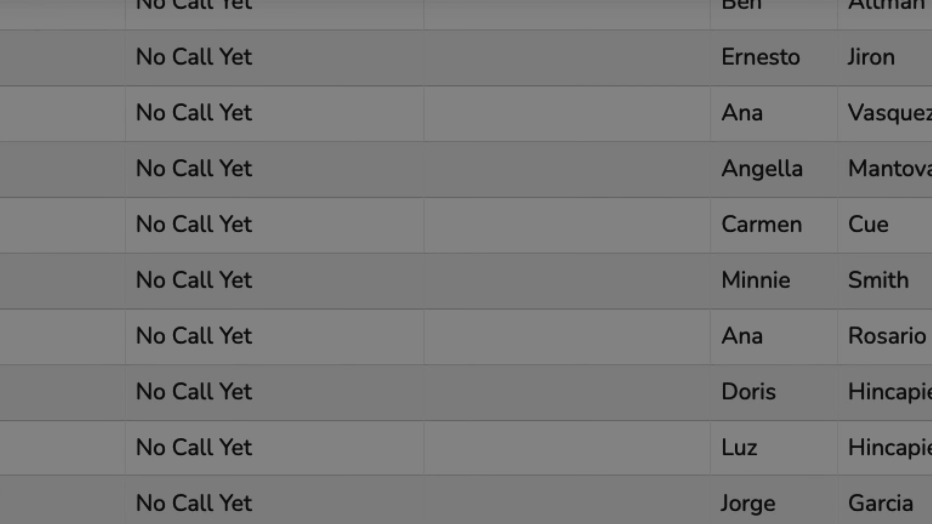